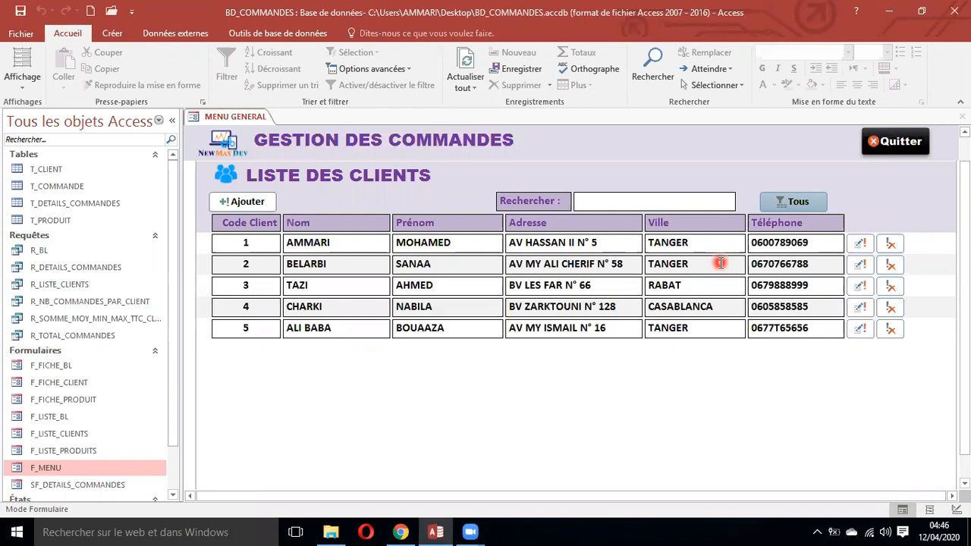
Step: Review the client, product and delivery note lists of the general menu form and the client search box
scroll(840, 351, up, 1)
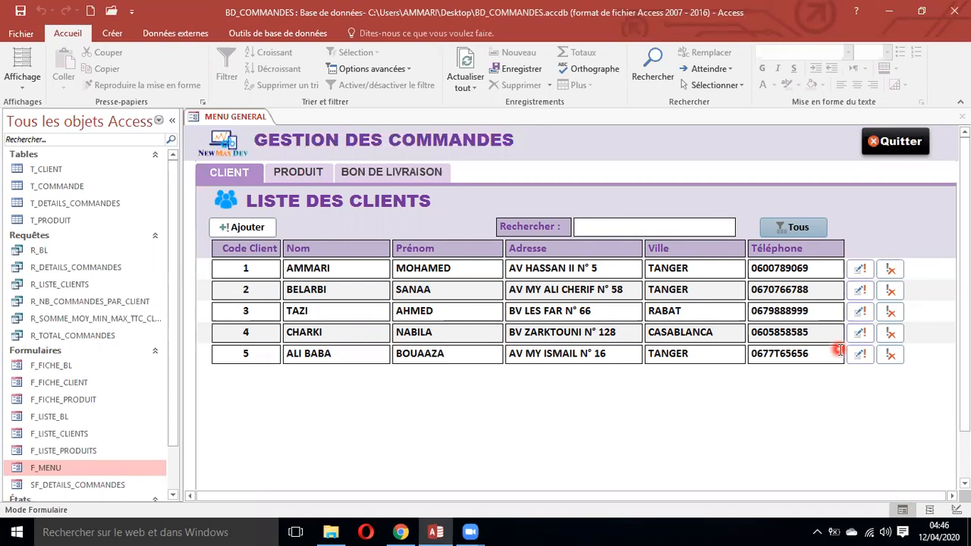
click(604, 229)
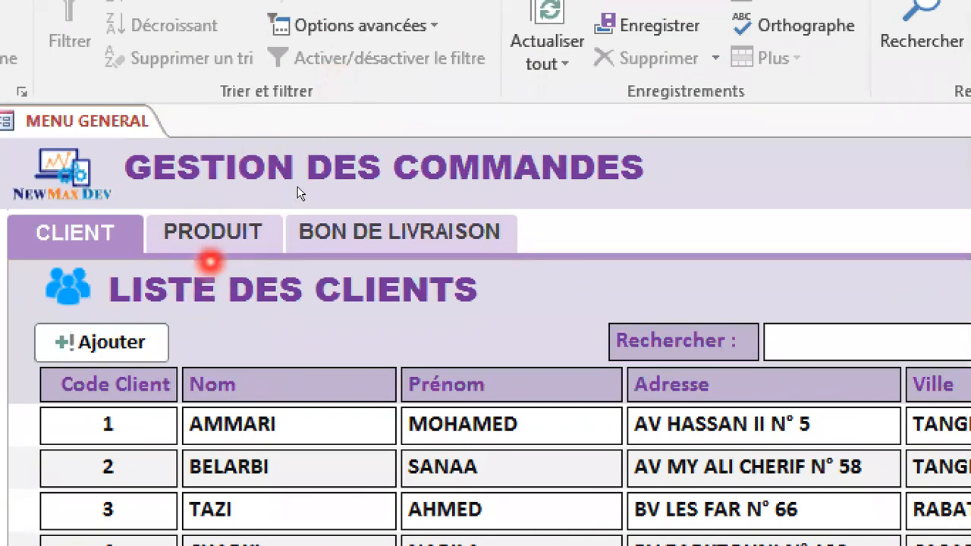
click(213, 242)
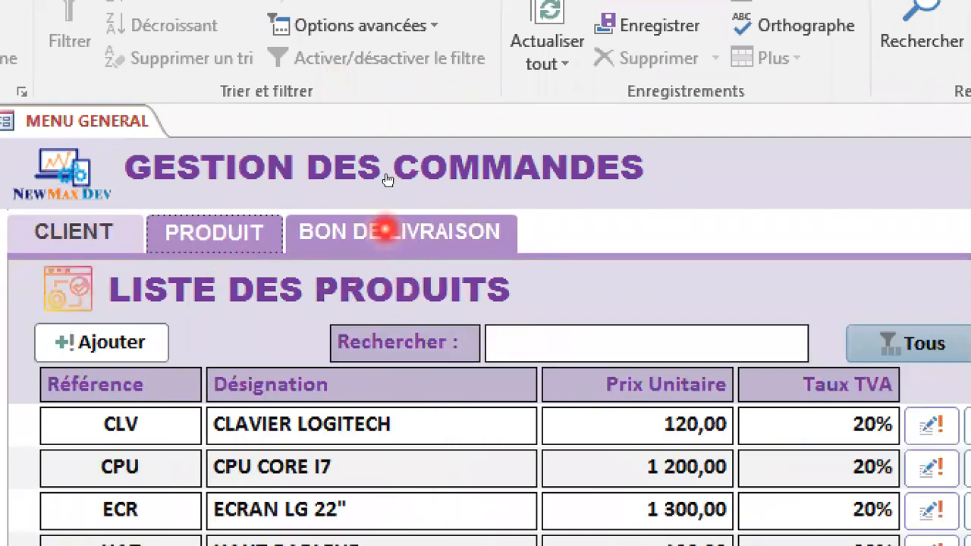
click(387, 231)
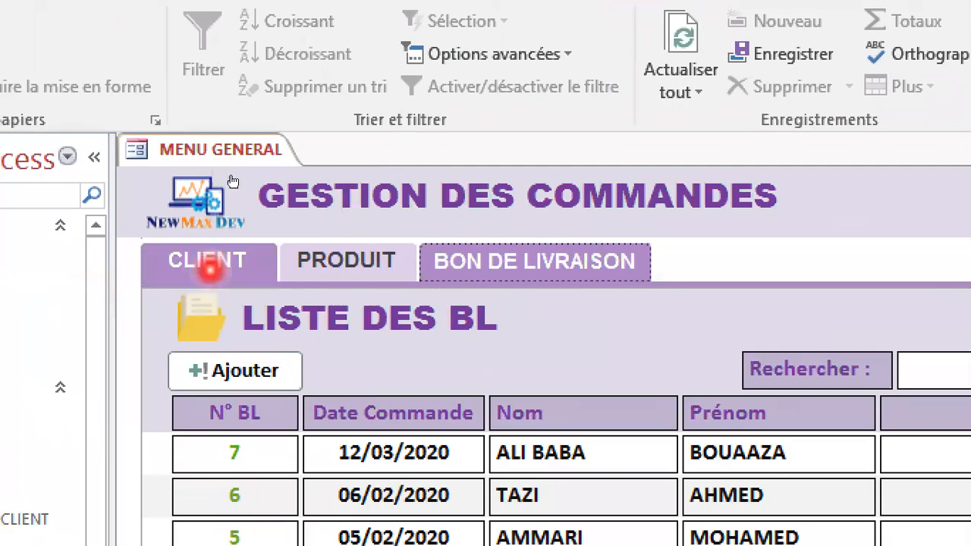
click(76, 233)
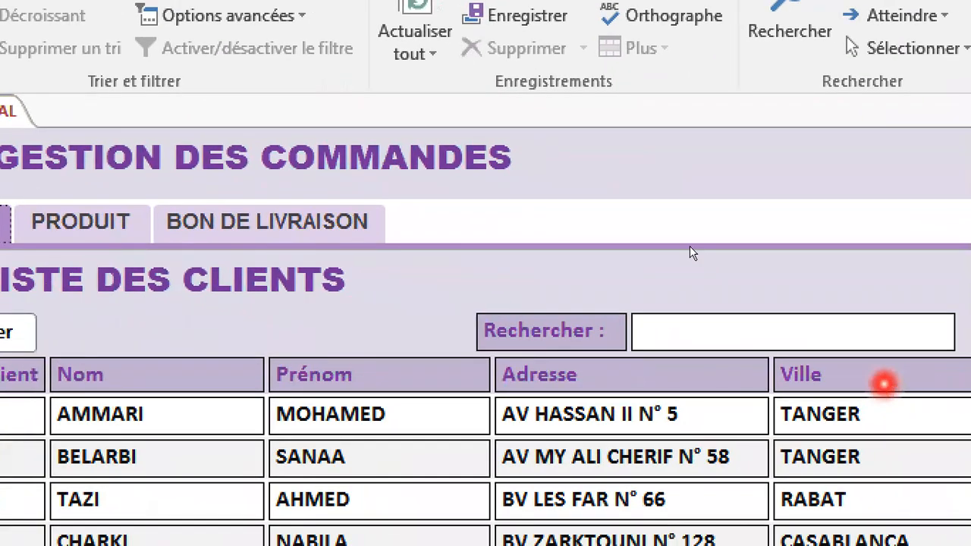
click(802, 334)
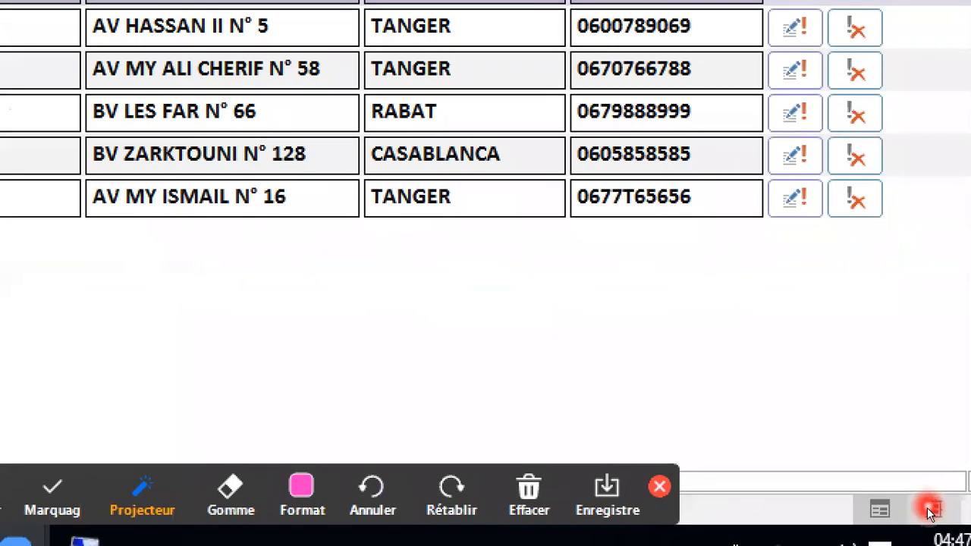
Step: Check the name of the client search text box in its properties in layout mode, and return to form view
click(887, 515)
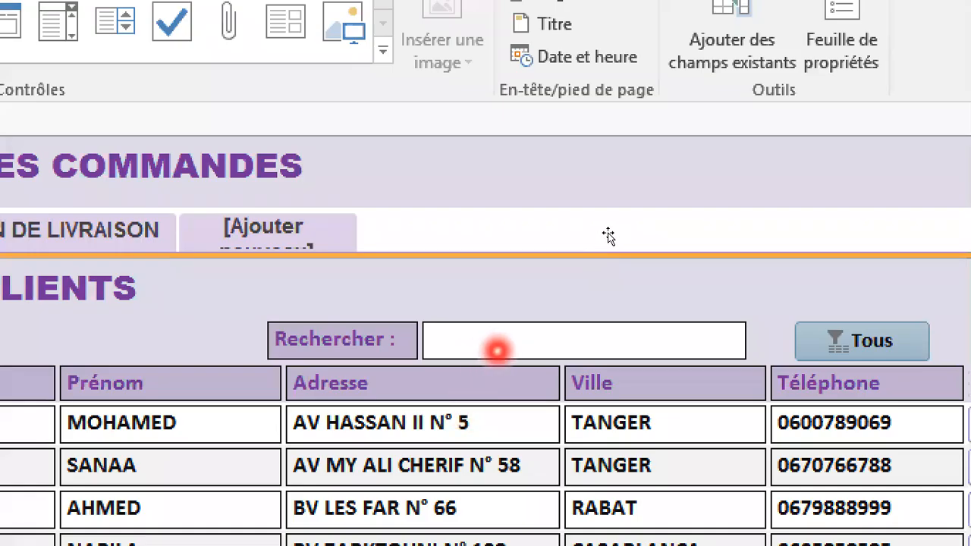
click(497, 351)
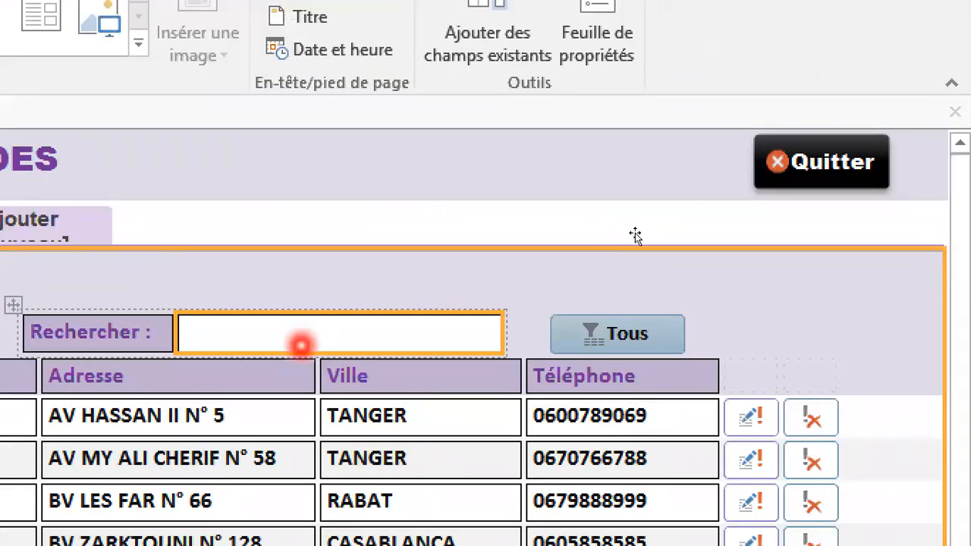
key(F4)
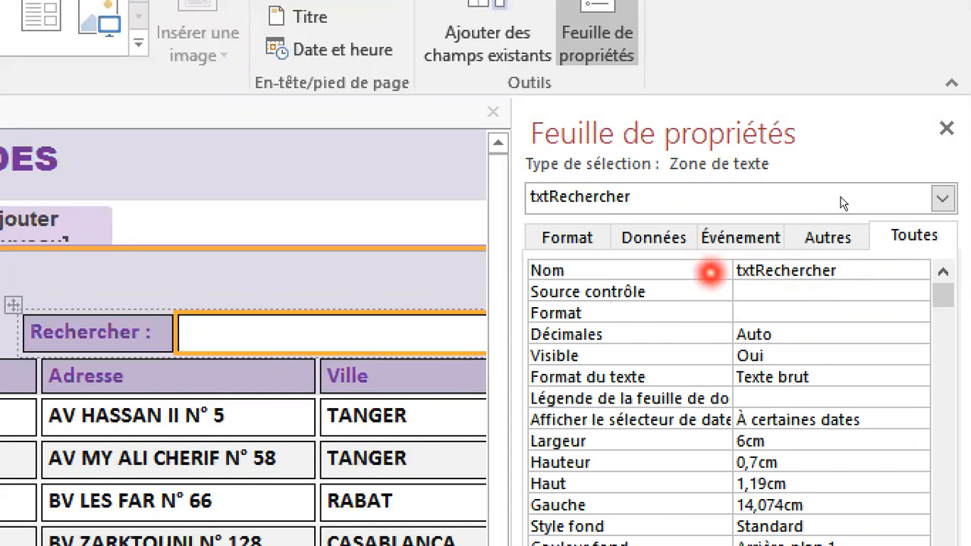
key(F4)
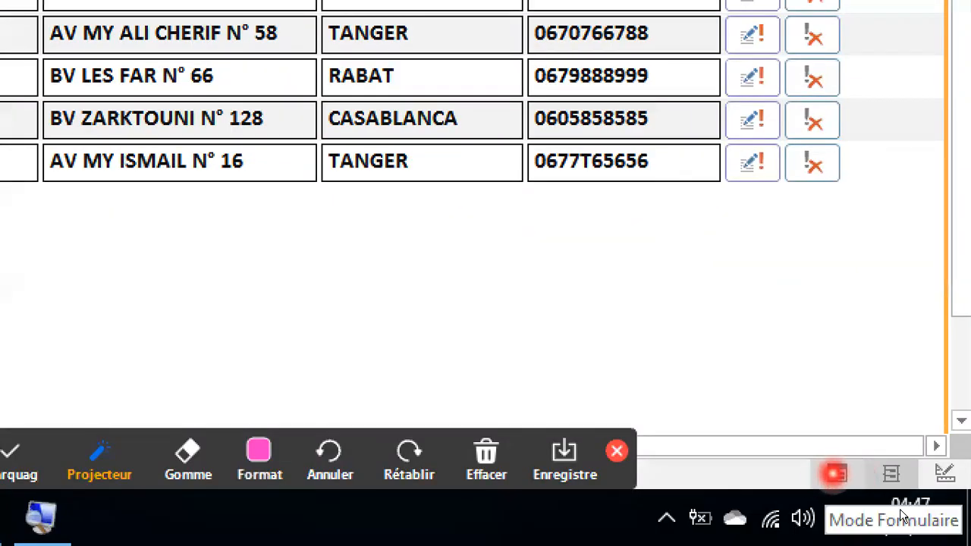
scroll(836, 474, down, 1)
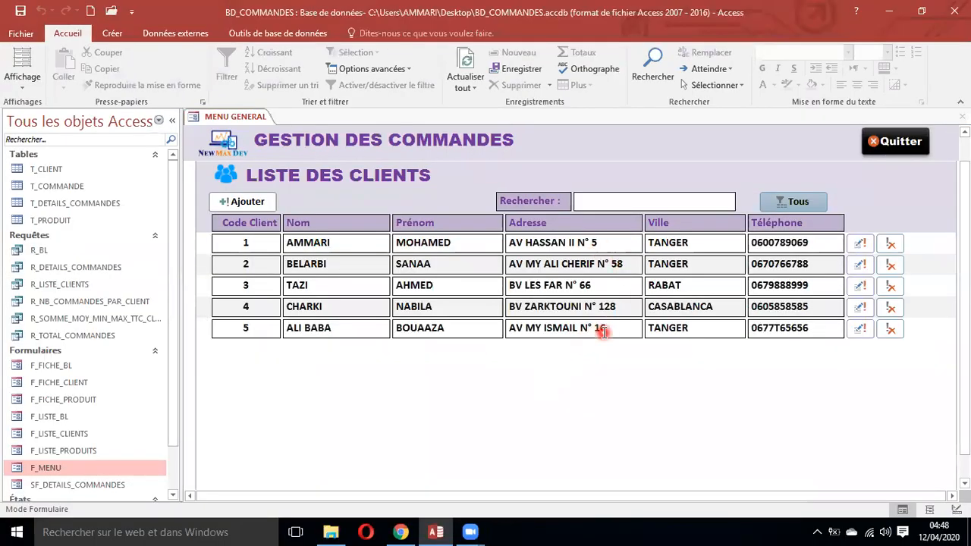
Step: Try client code 1 and a client's last name in the client search box, clearing each entry
click(855, 328)
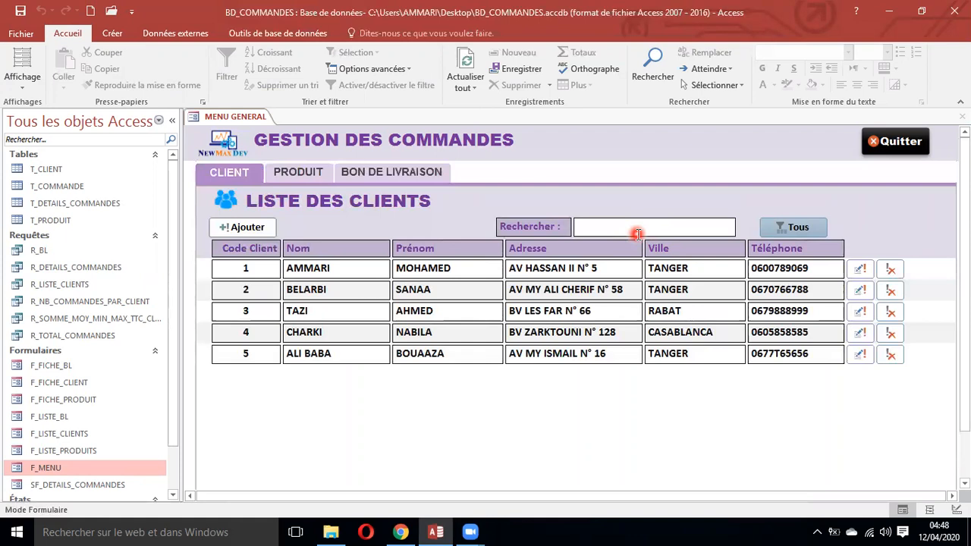
click(637, 233)
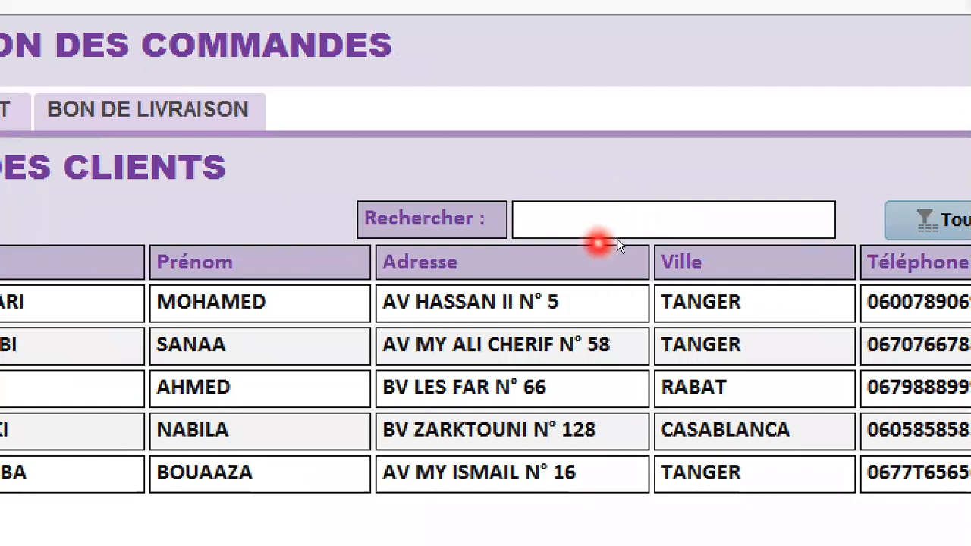
text(1)
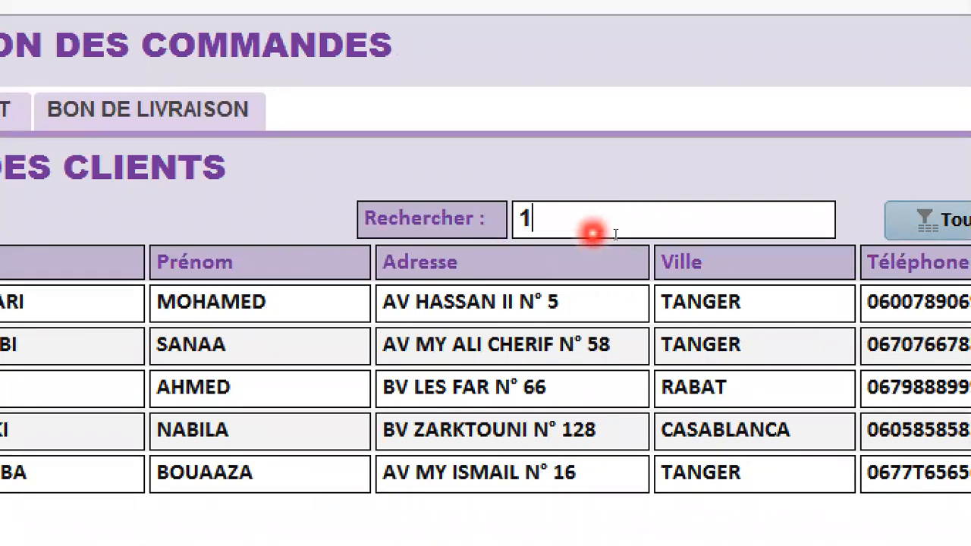
key(BackSpace)
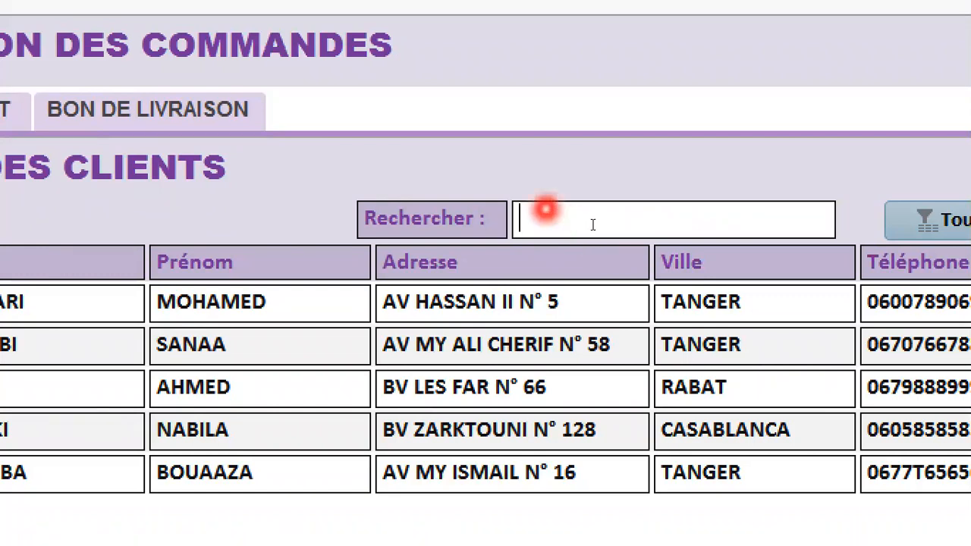
text(AMMA)
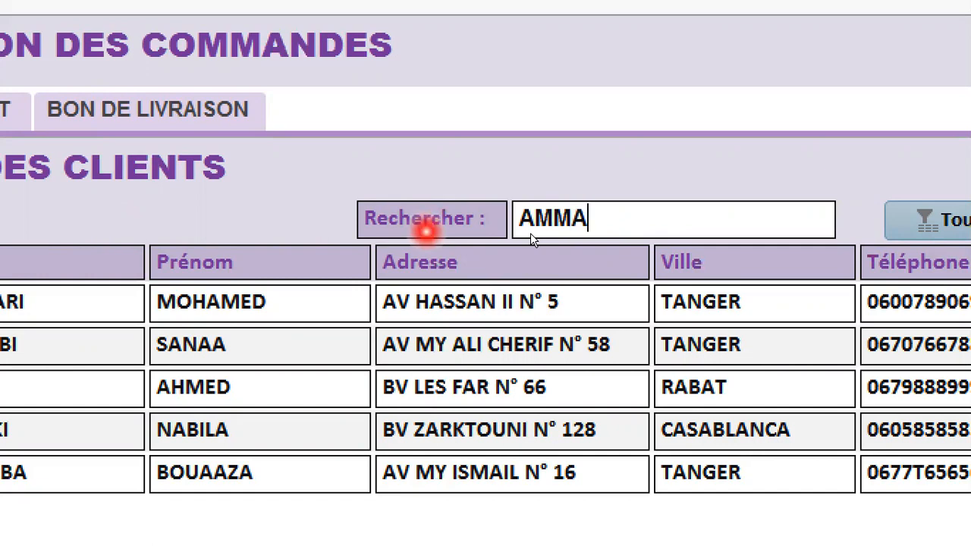
text(RI)
key(BackSpace)
key(BackSpace)
key(BackSpace)
key(BackSpace)
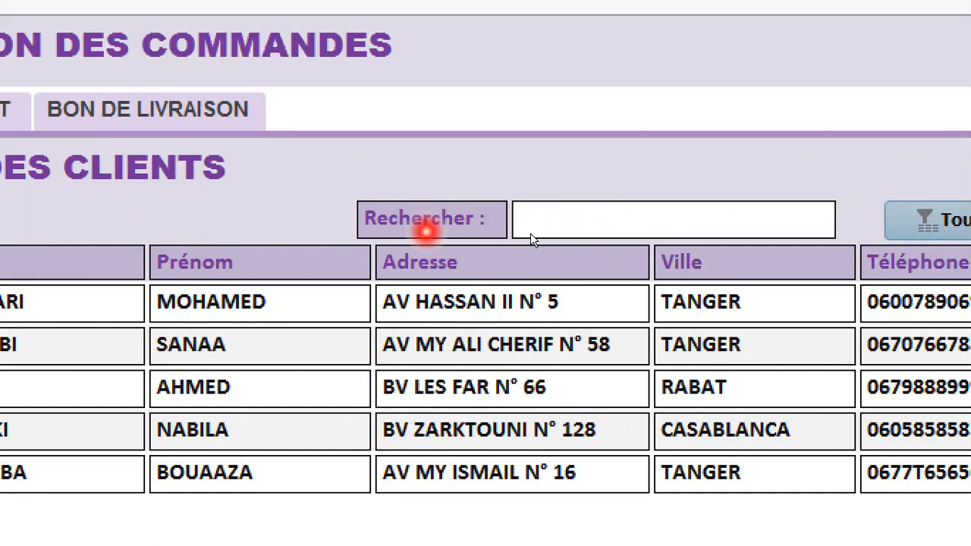
Step: Try part of a client's first name in the client search box and clear it
text(OHAM)
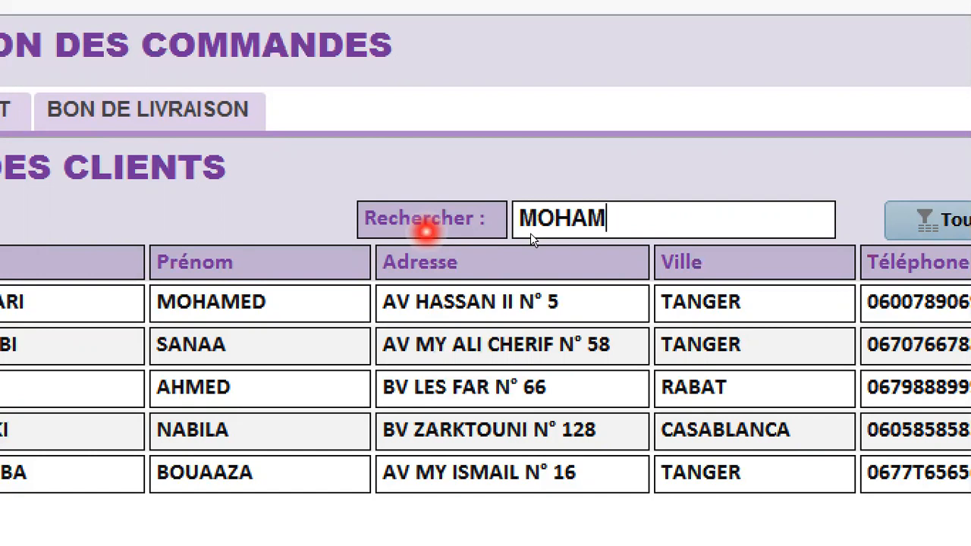
key(BackSpace)
key(BackSpace)
key(BackSpace)
key(BackSpace)
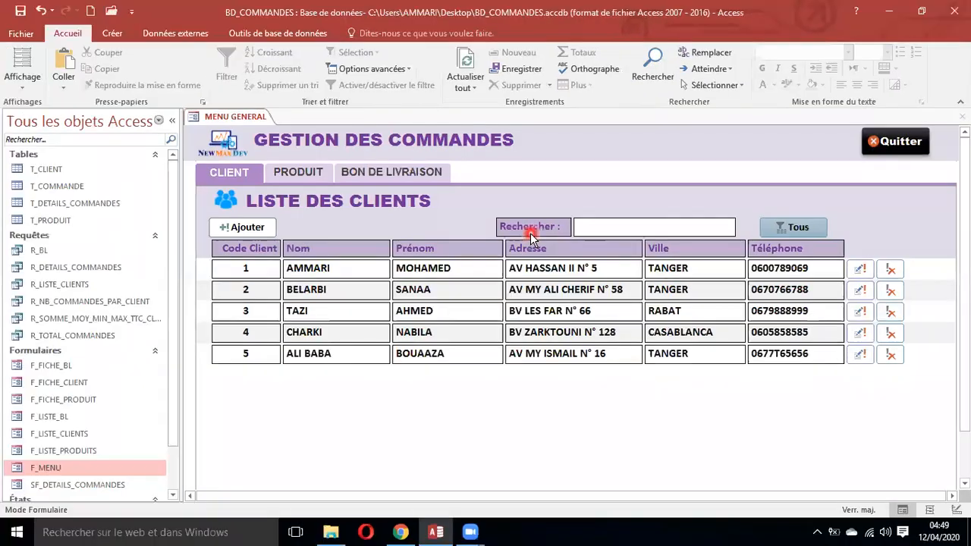
click(588, 221)
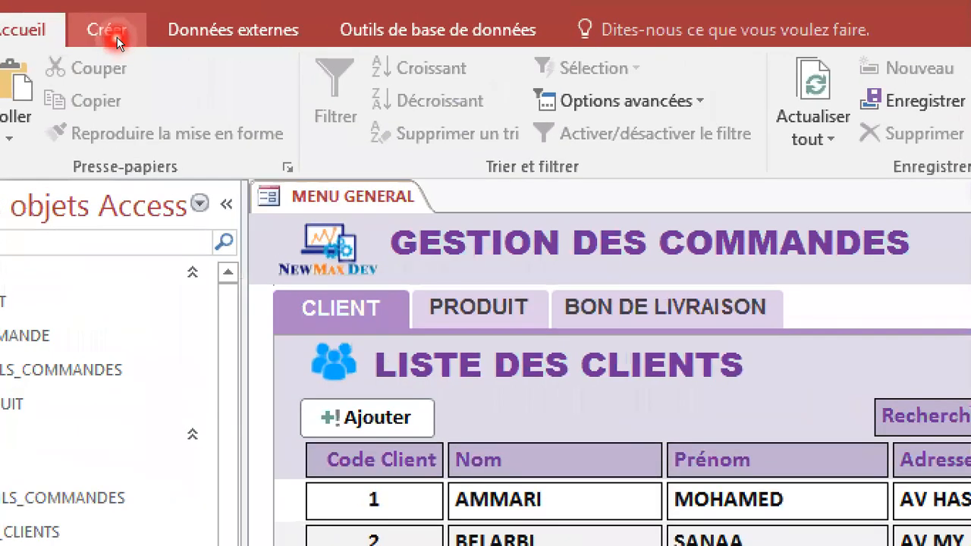
Step: Create a new query in design view and add the T_CLIENT table to it
click(116, 38)
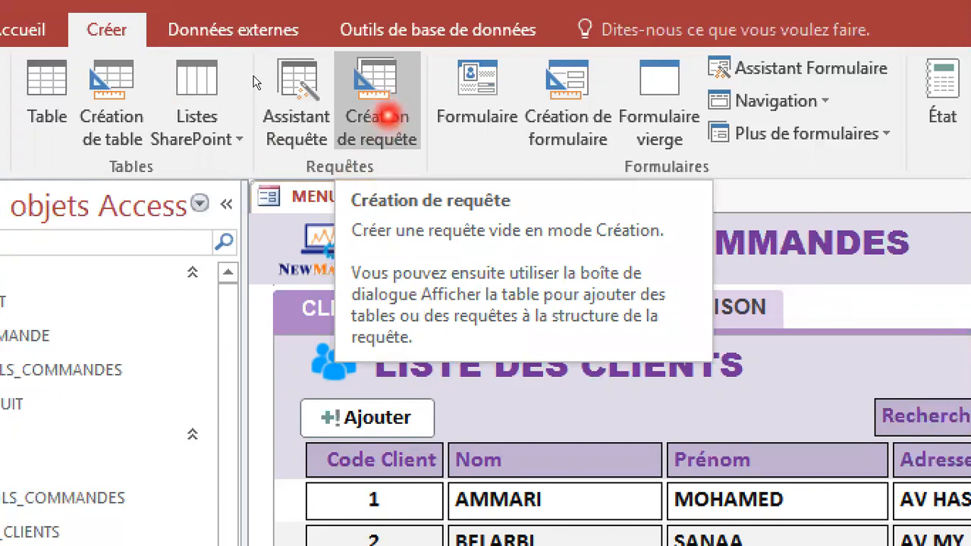
click(387, 113)
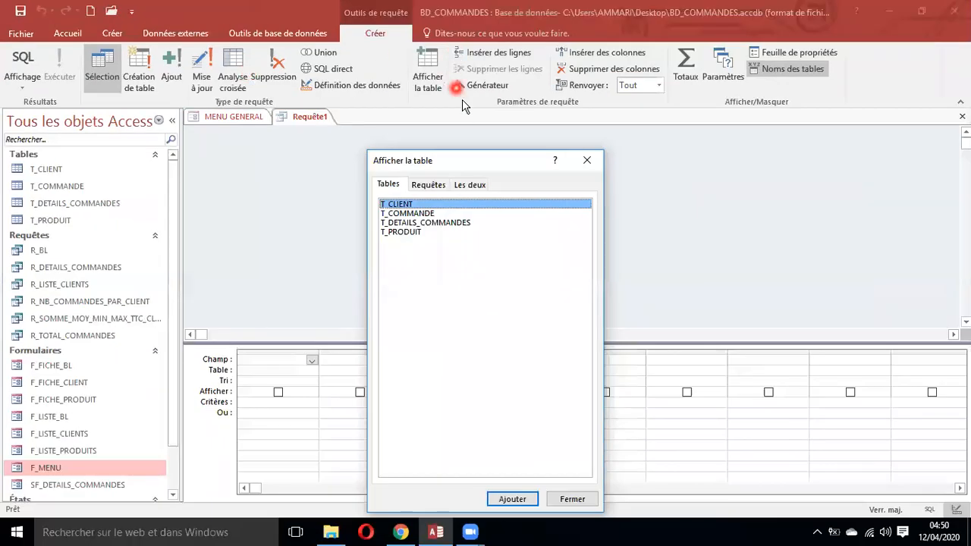
drag(498, 157, 491, 84)
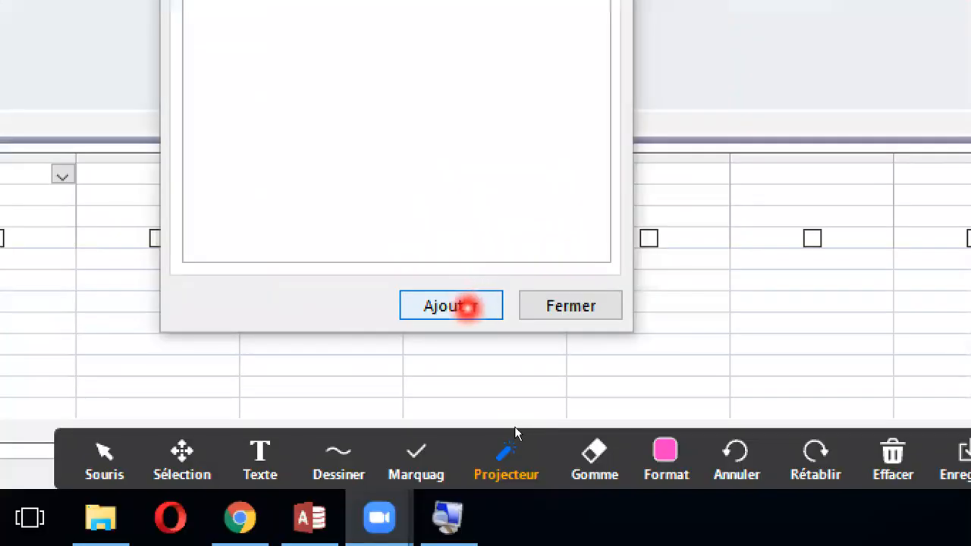
click(531, 479)
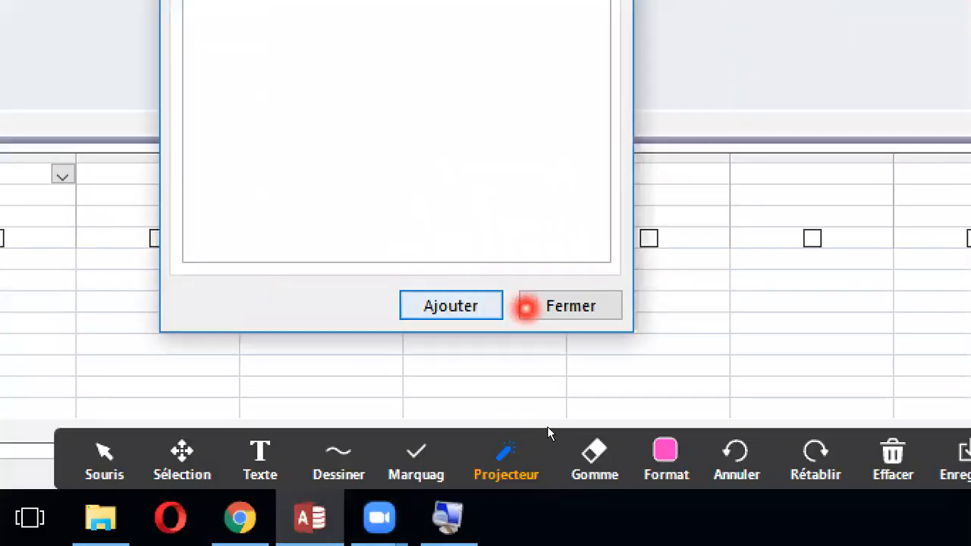
click(547, 305)
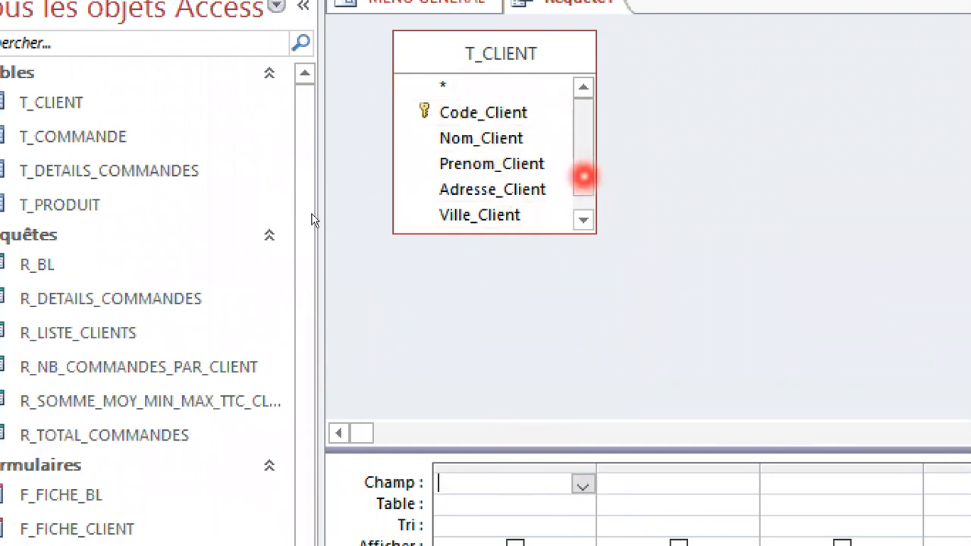
Step: Add all fields of T_CLIENT (*) to the first column of the query grid and run the query
drag(554, 233, 549, 266)
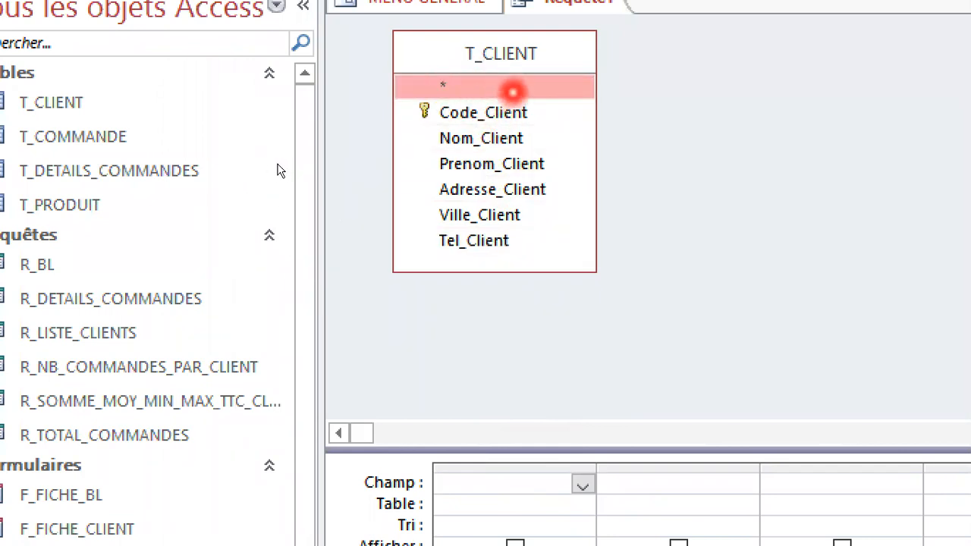
drag(487, 88, 483, 430)
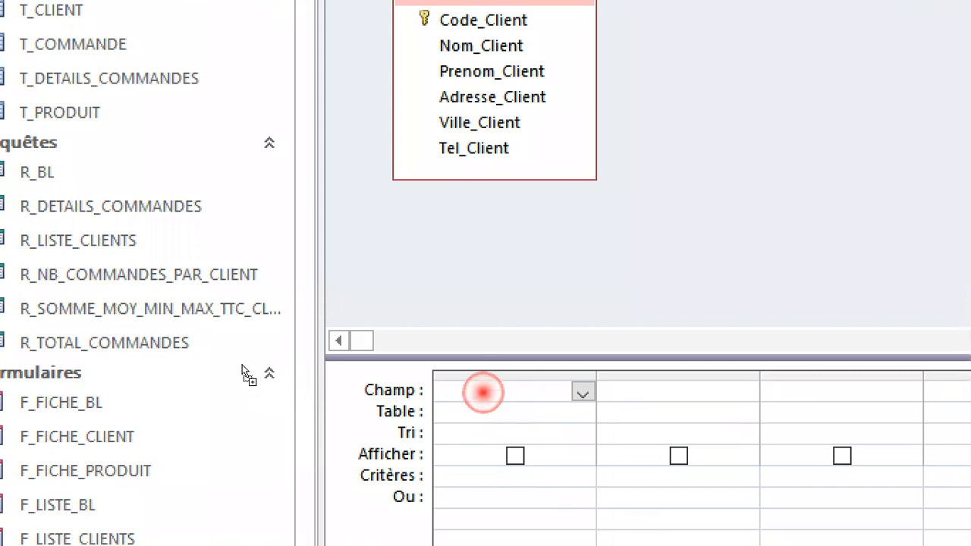
drag(484, 392, 490, 394)
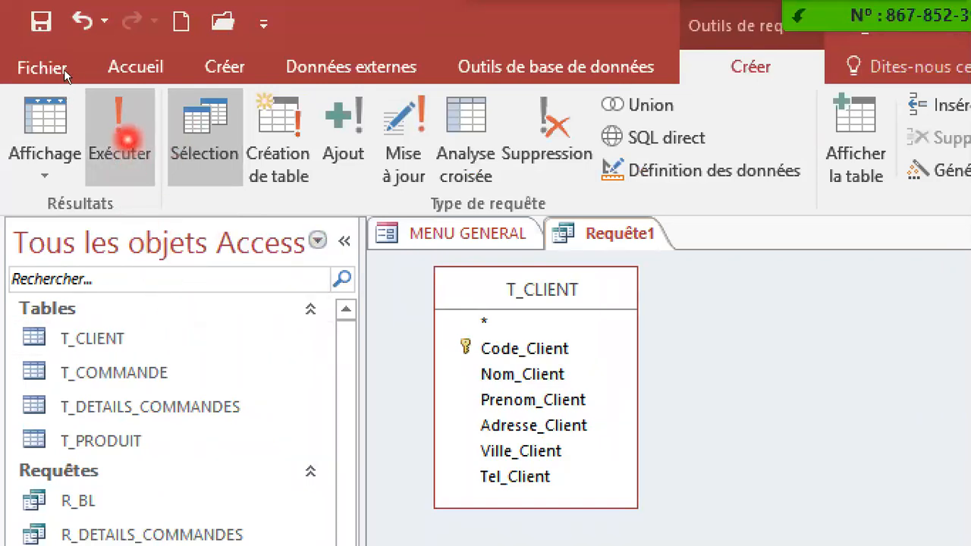
click(123, 138)
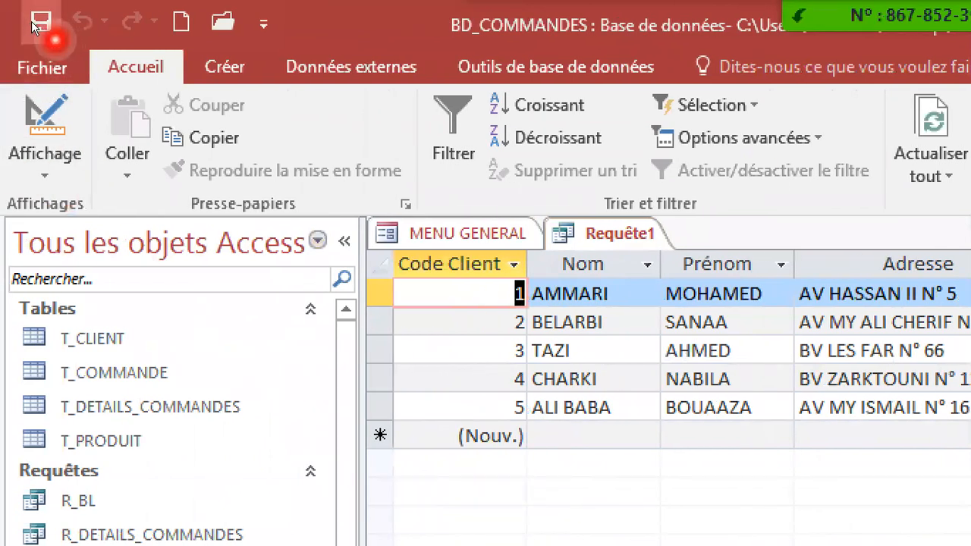
Step: Save the query as R_LISTE_CLIENTS, replacing the existing query of that name
click(41, 21)
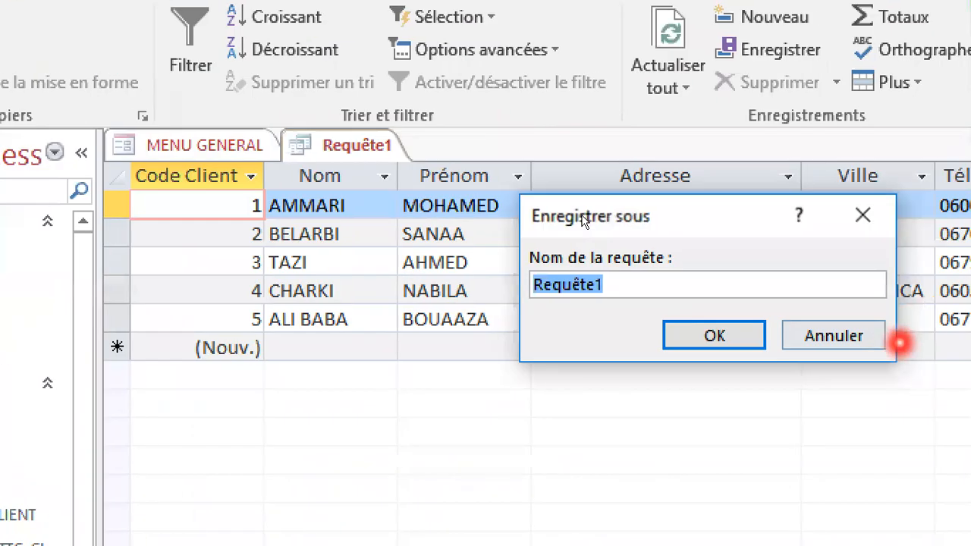
text(R_LISTE_CLIENTS)
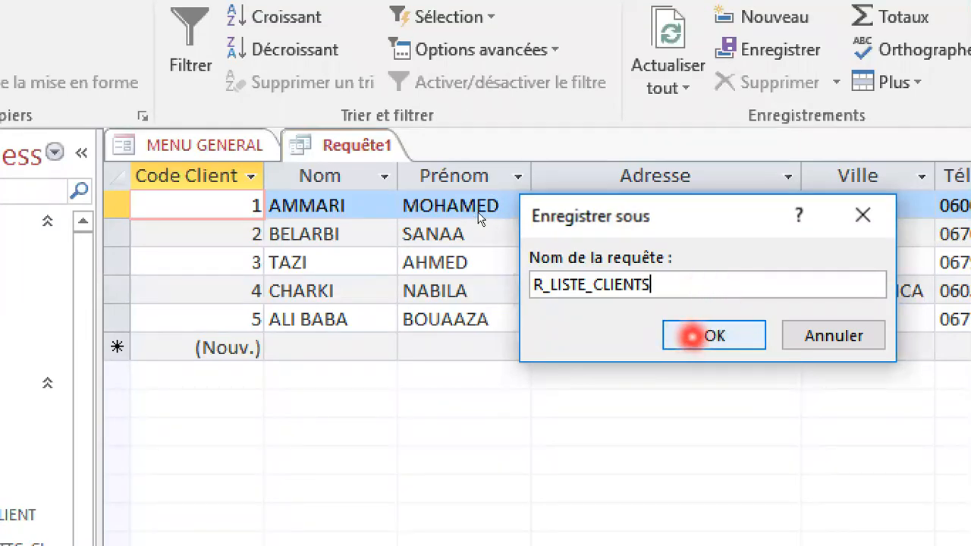
click(686, 335)
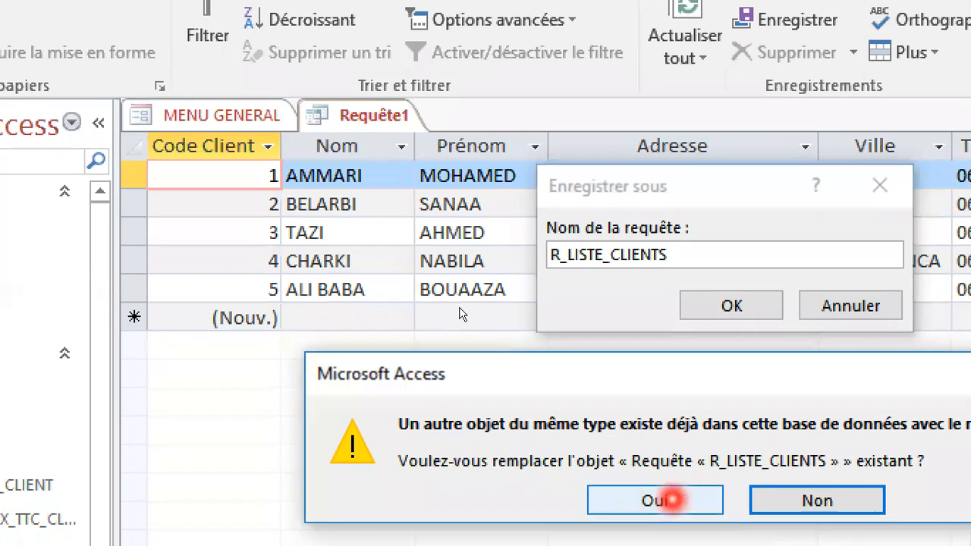
click(688, 499)
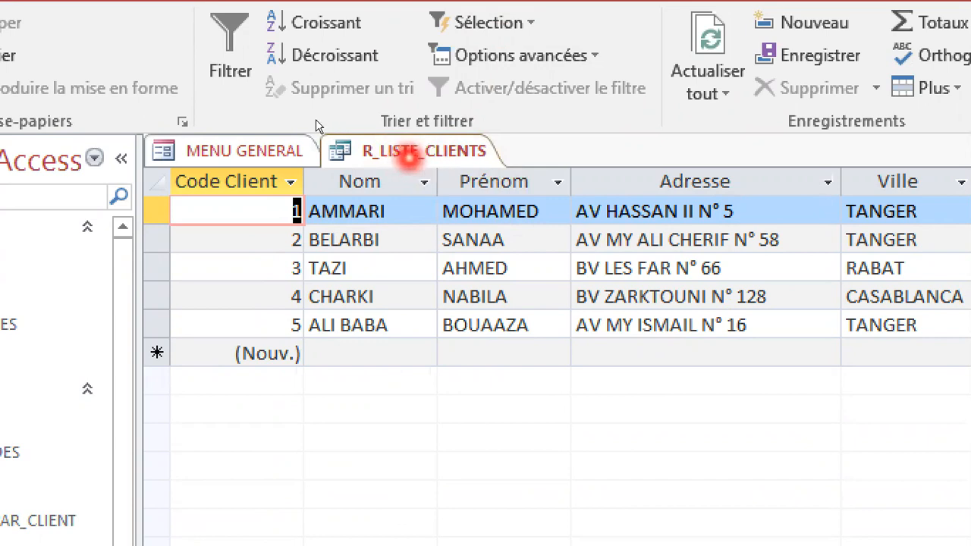
Step: Open R_LISTE_CLIENTS in design view and start a calculated field named RECHERCHE in the second column with the expression builder
right_click(427, 154)
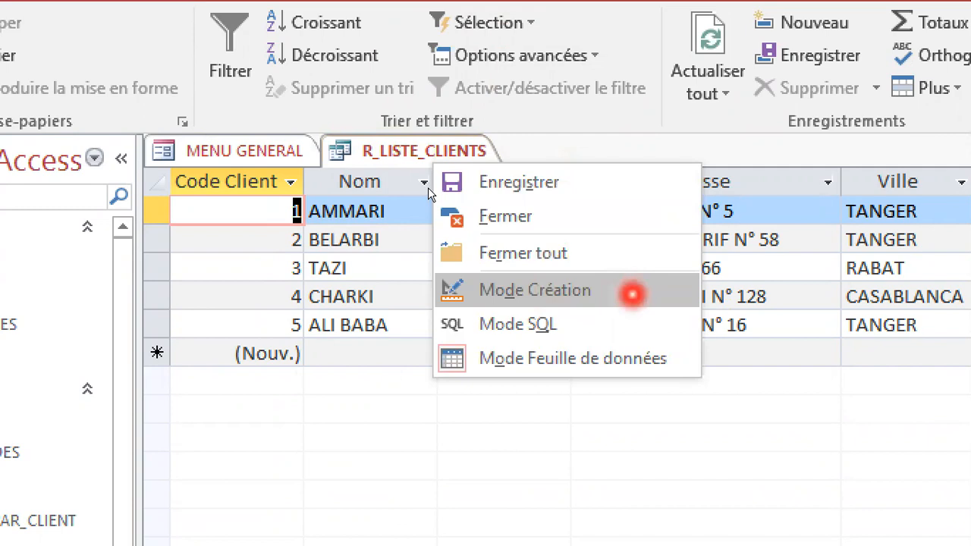
click(613, 291)
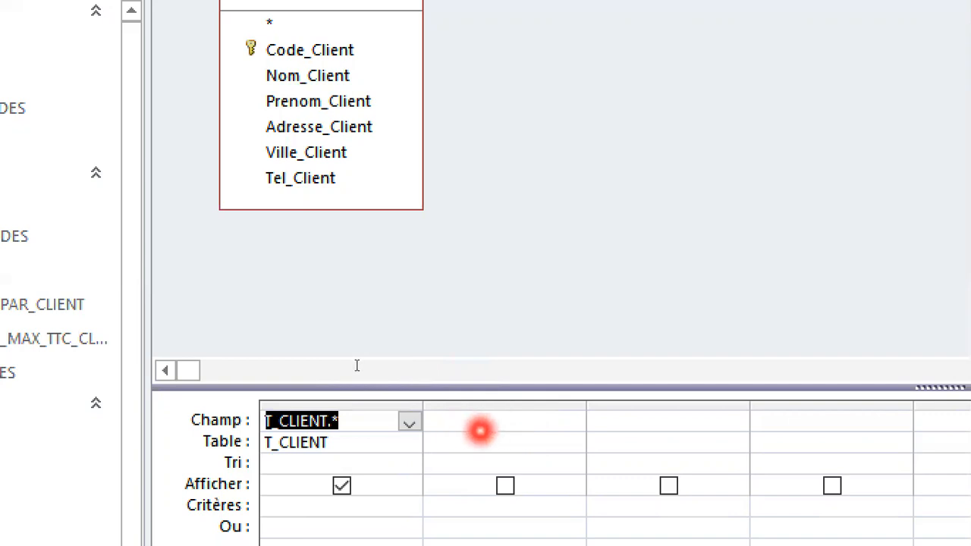
click(474, 418)
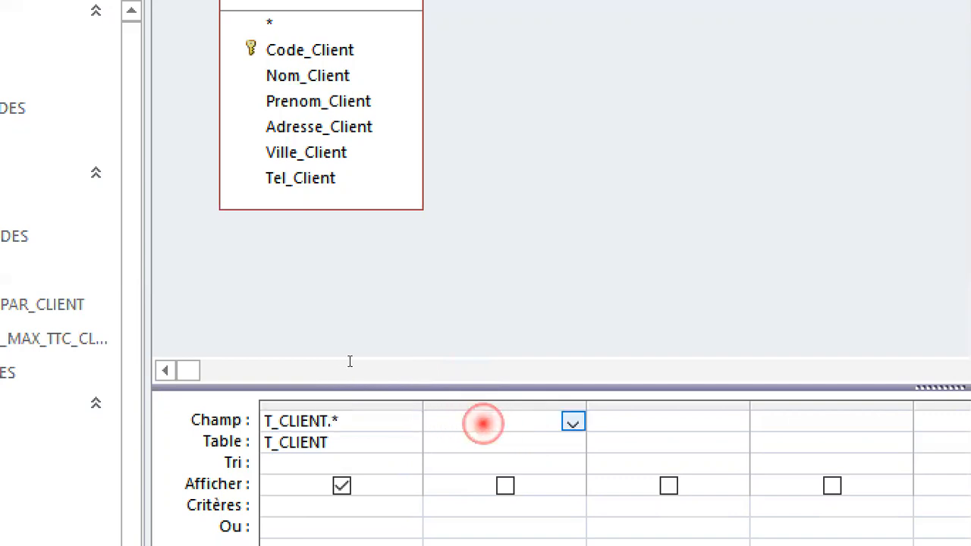
right_click(484, 422)
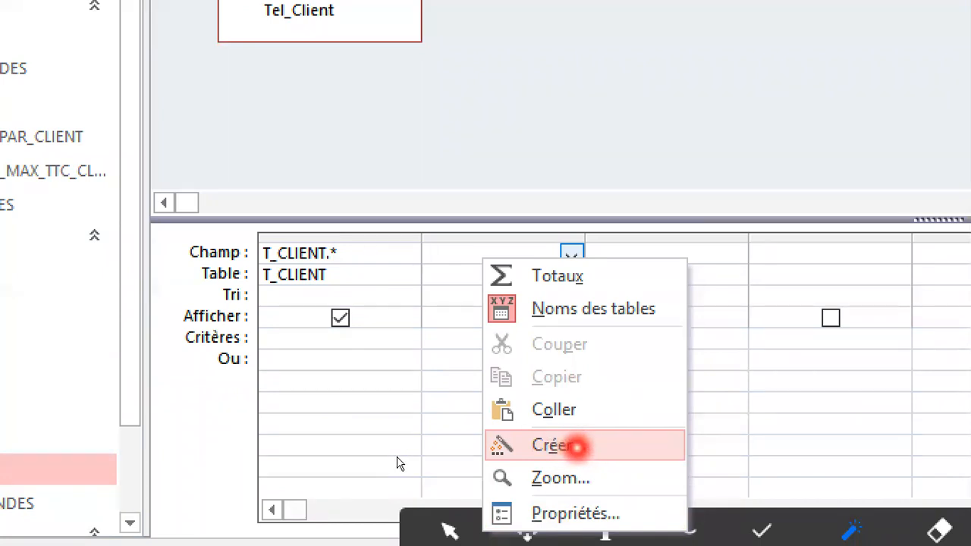
click(565, 448)
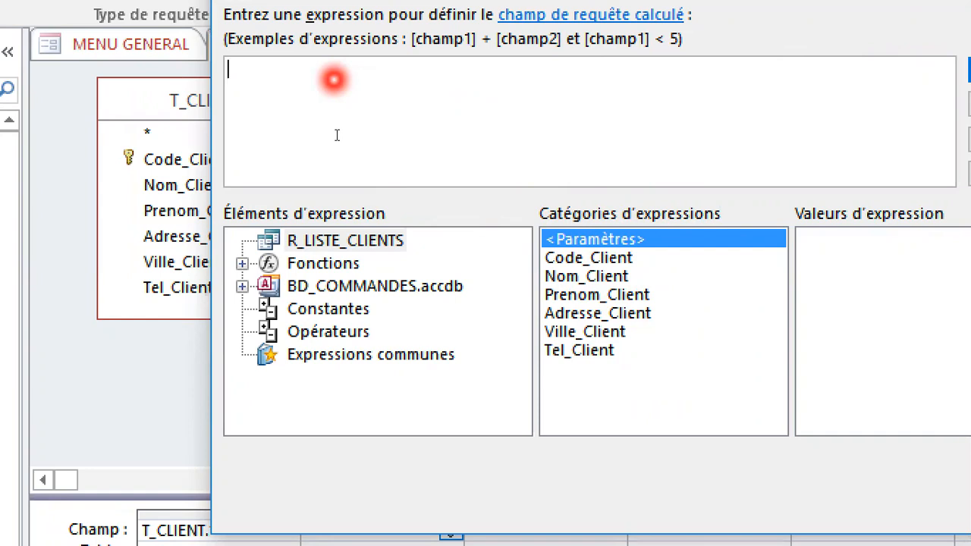
text(R)
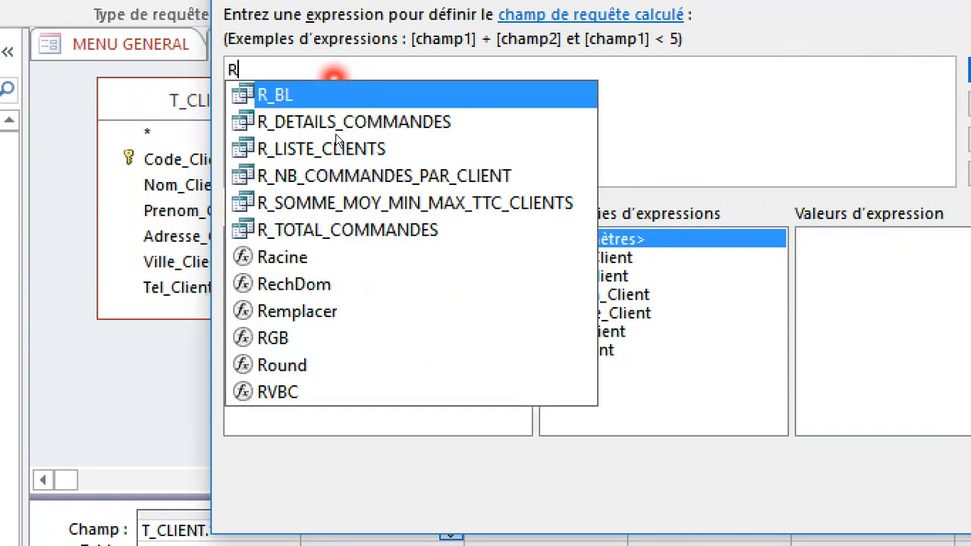
text(ECHERCHE:)
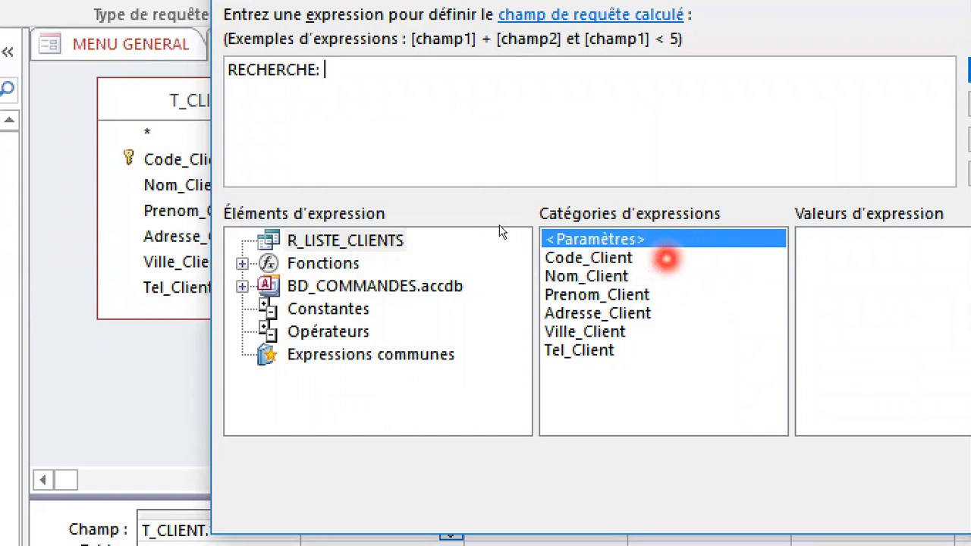
Step: Define the RECHERCHE expression as [Code_Client] & [Nom_Client] & [Prenom_Client], without the «Expr» placeholder, and confirm it
double_click(640, 258)
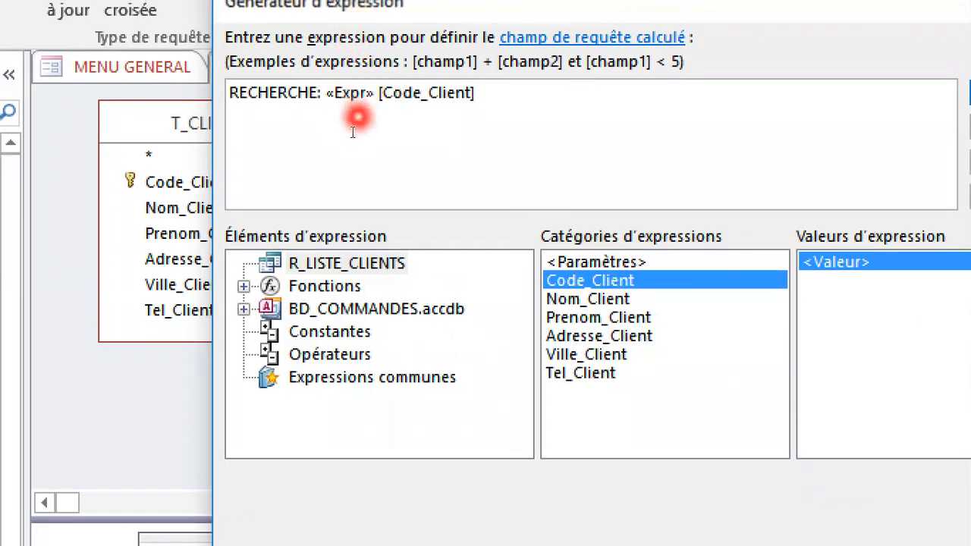
click(350, 92)
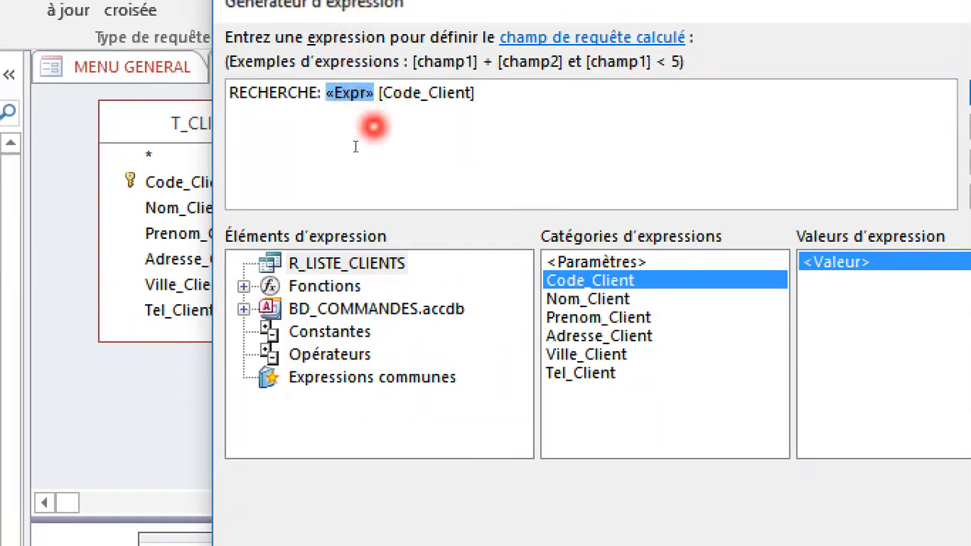
key(Delete)
key(End)
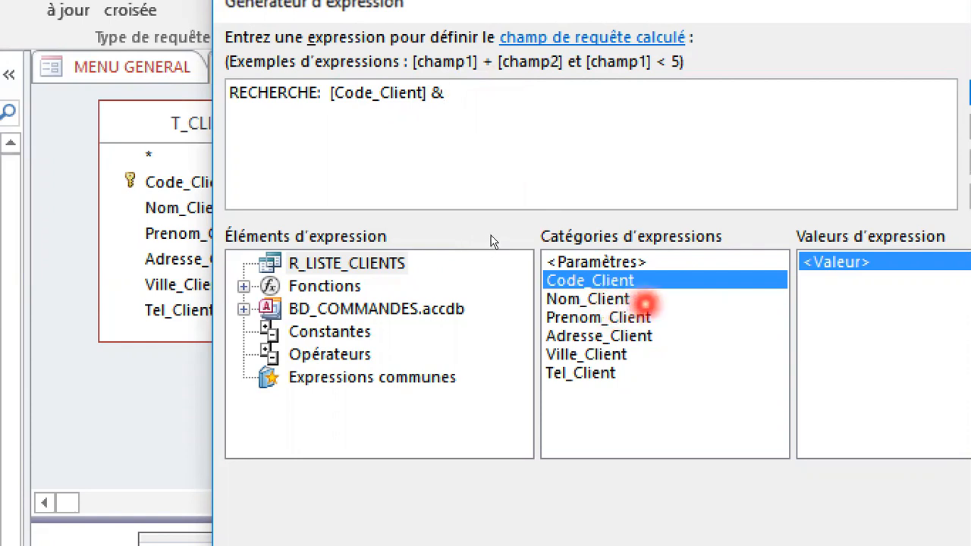
double_click(644, 302)
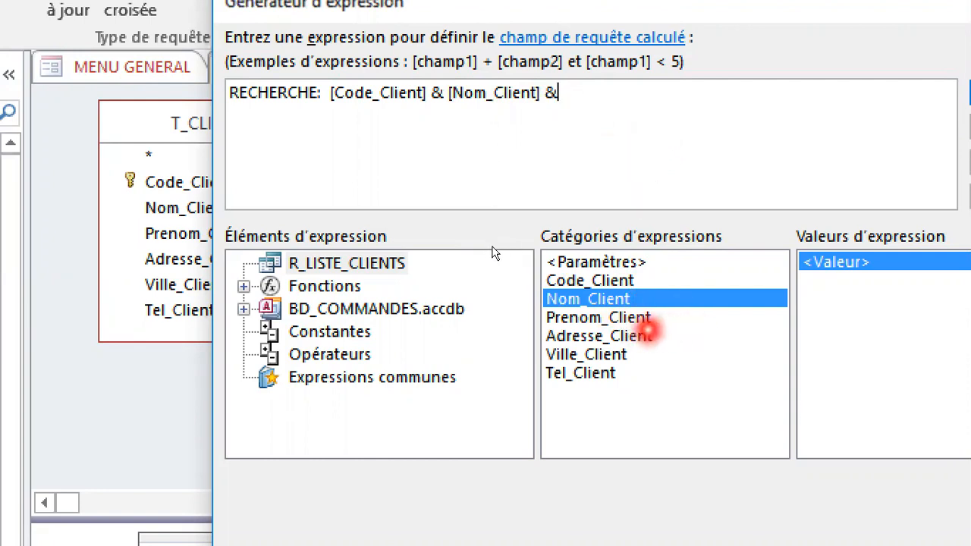
double_click(676, 318)
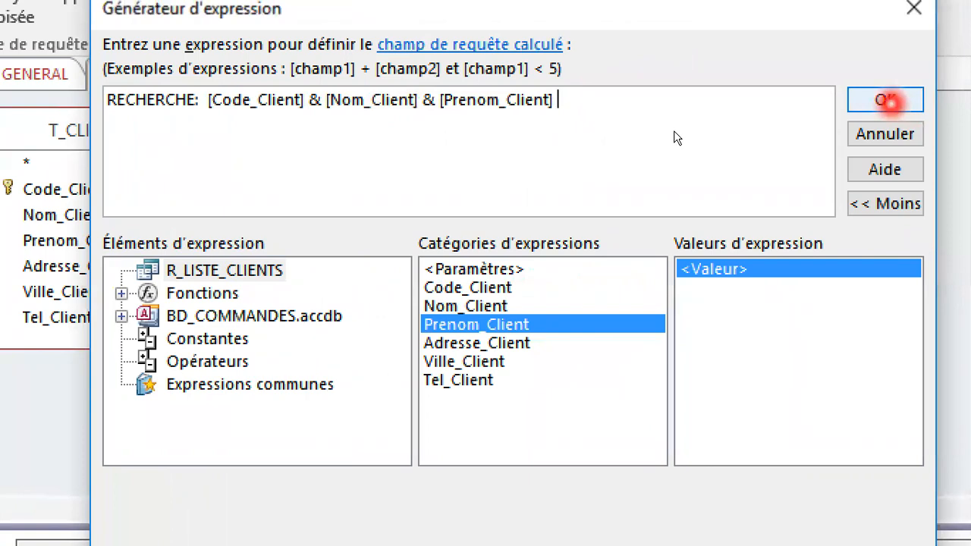
click(886, 100)
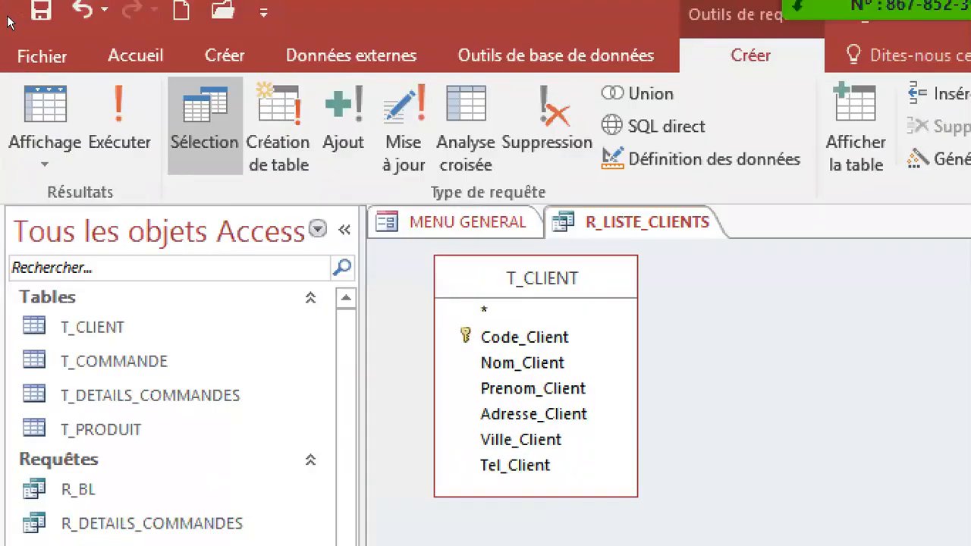
Step: Run the query and fit the RECHERCHE column's width to its contents
click(119, 133)
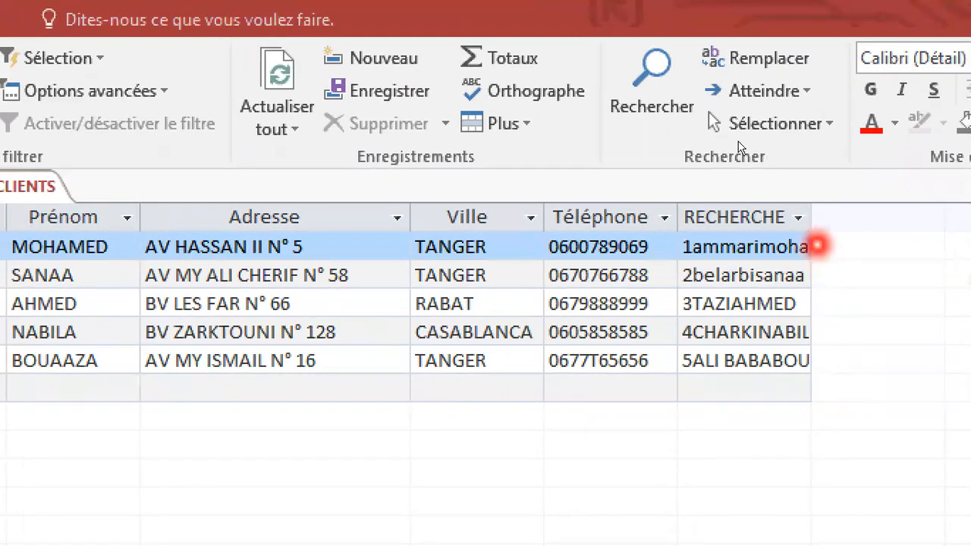
double_click(813, 217)
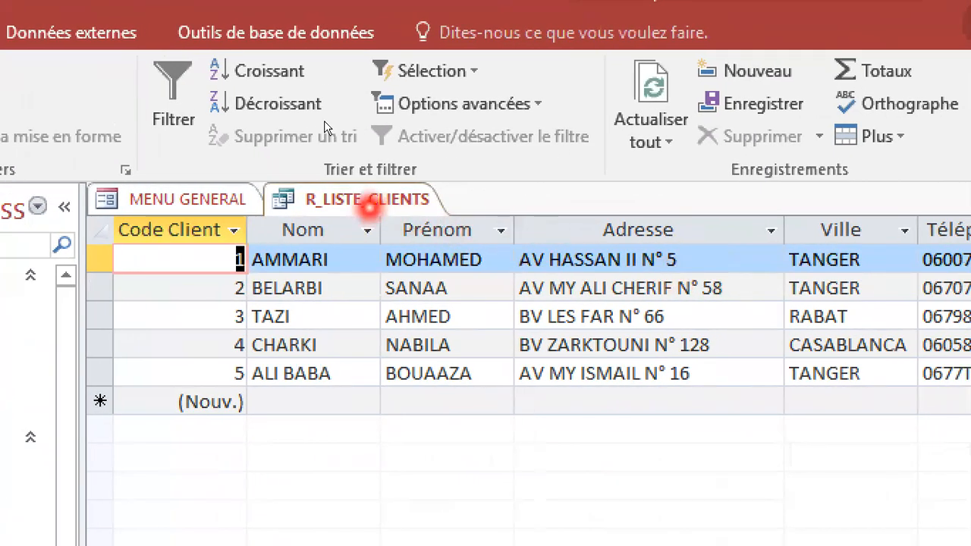
Step: Return R_LISTE_CLIENTS to design view and open the expression builder for the RECHERCHE column's criteria
right_click(369, 204)
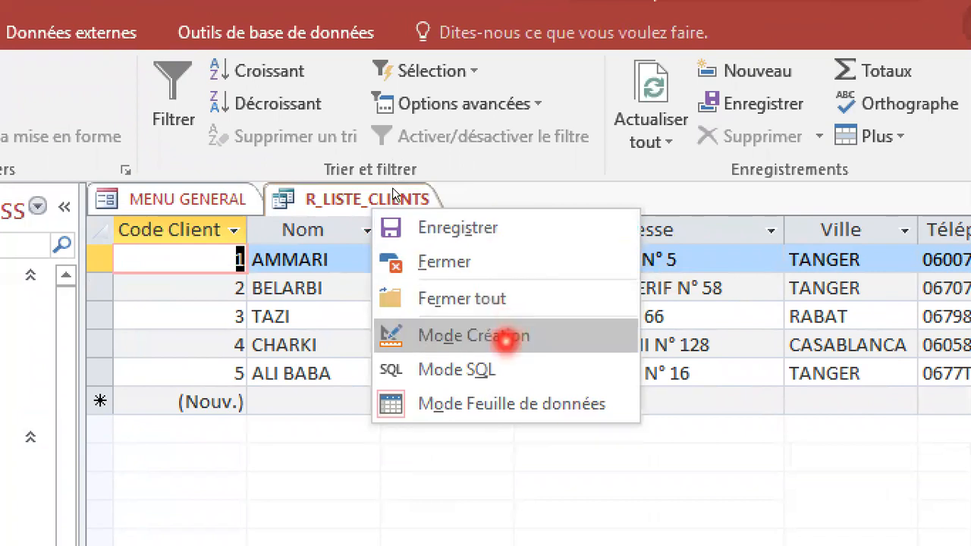
click(505, 341)
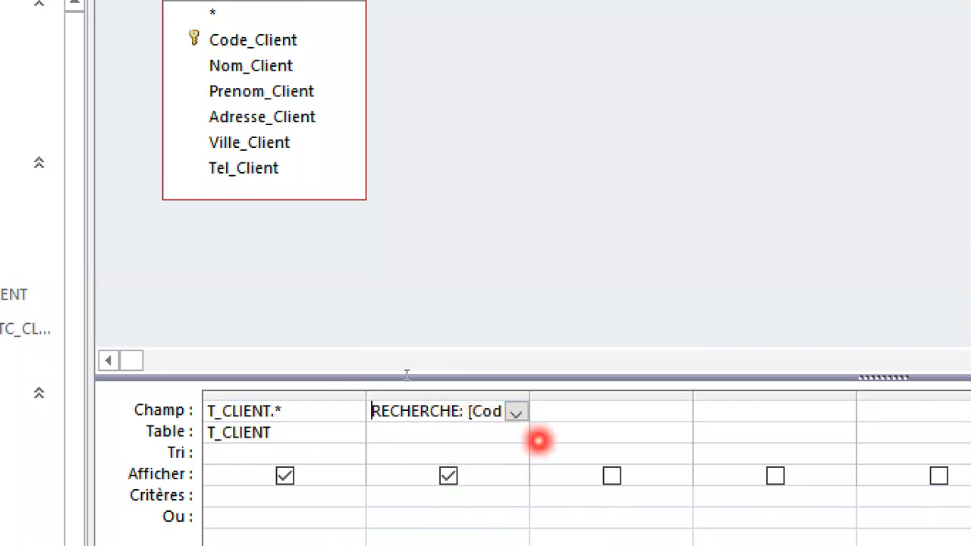
click(472, 413)
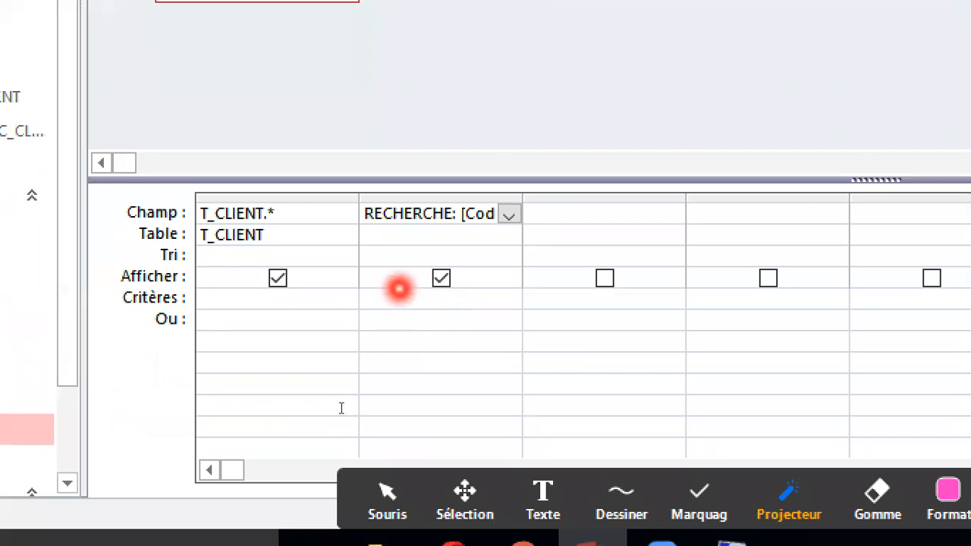
click(401, 299)
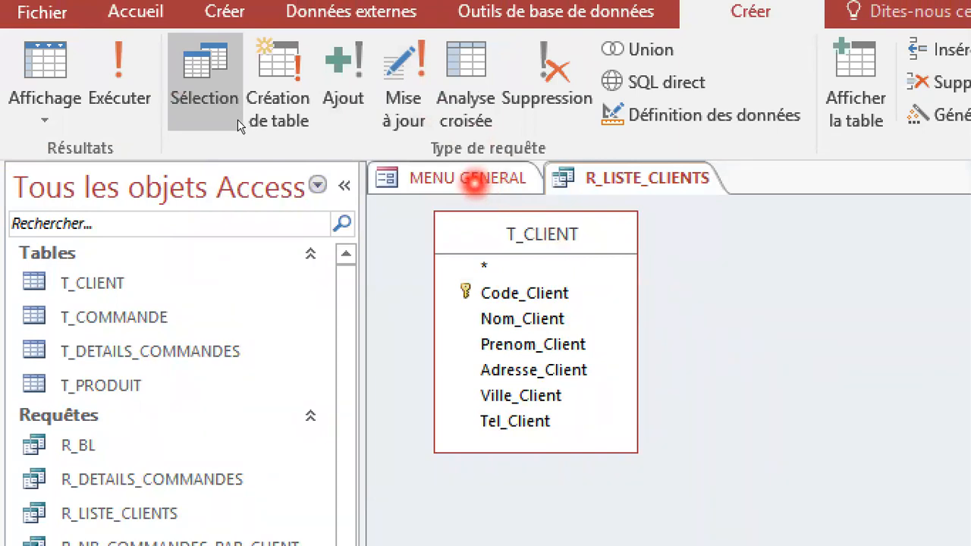
click(486, 185)
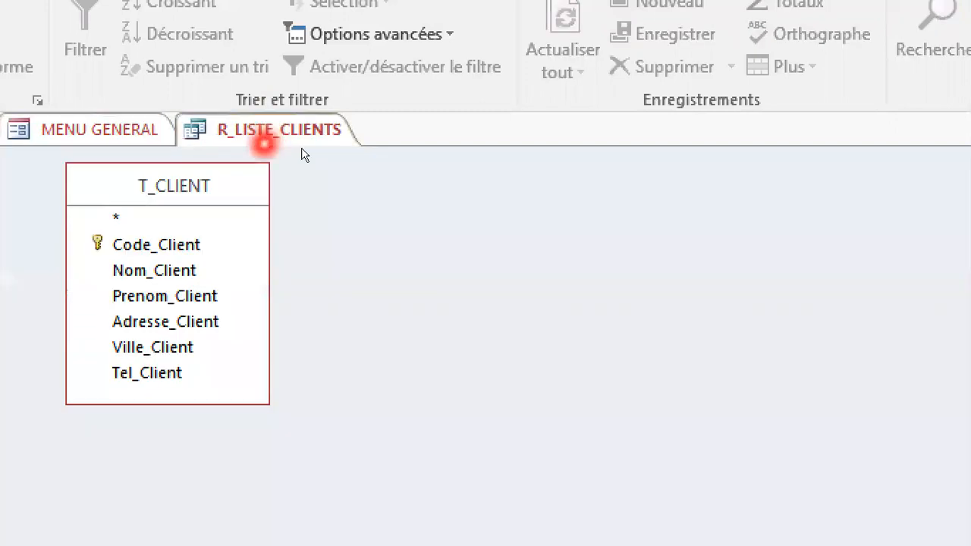
click(275, 497)
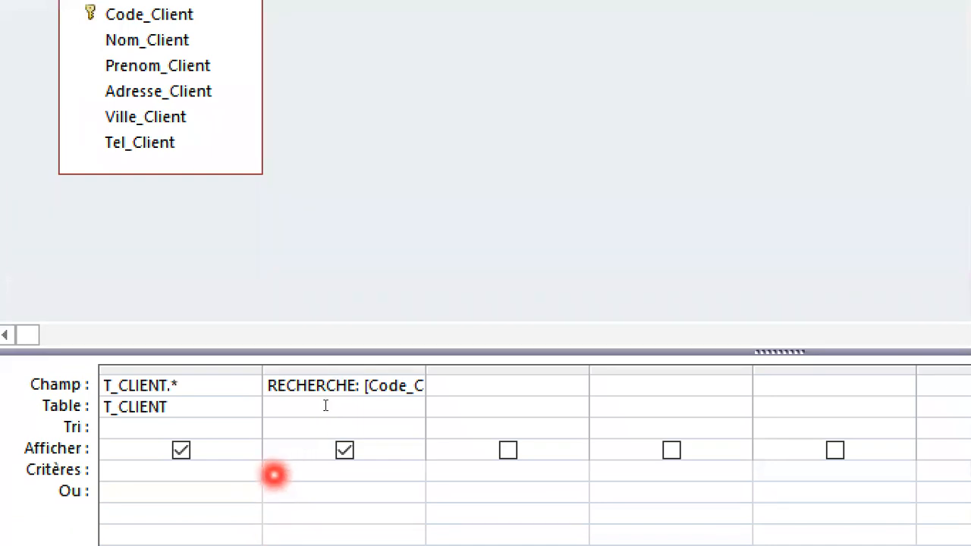
right_click(279, 474)
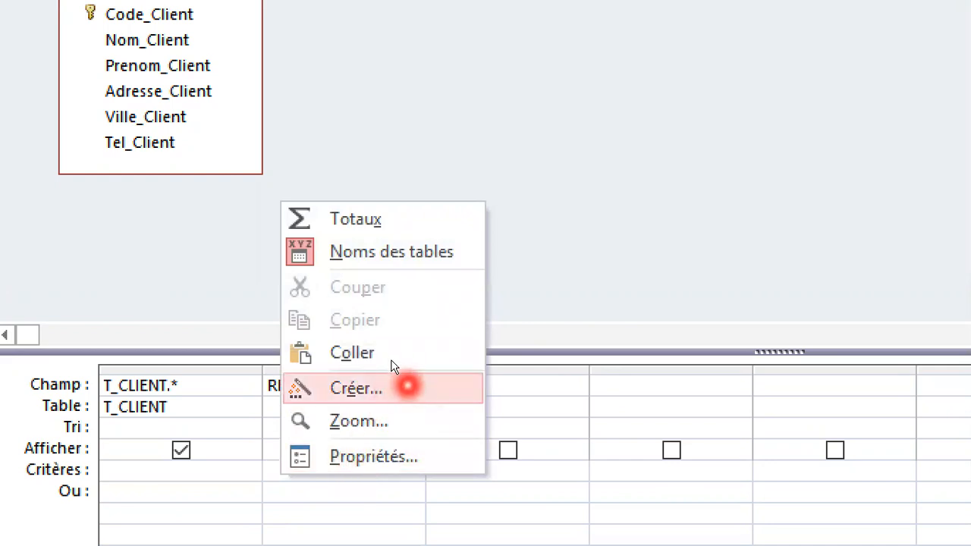
click(391, 385)
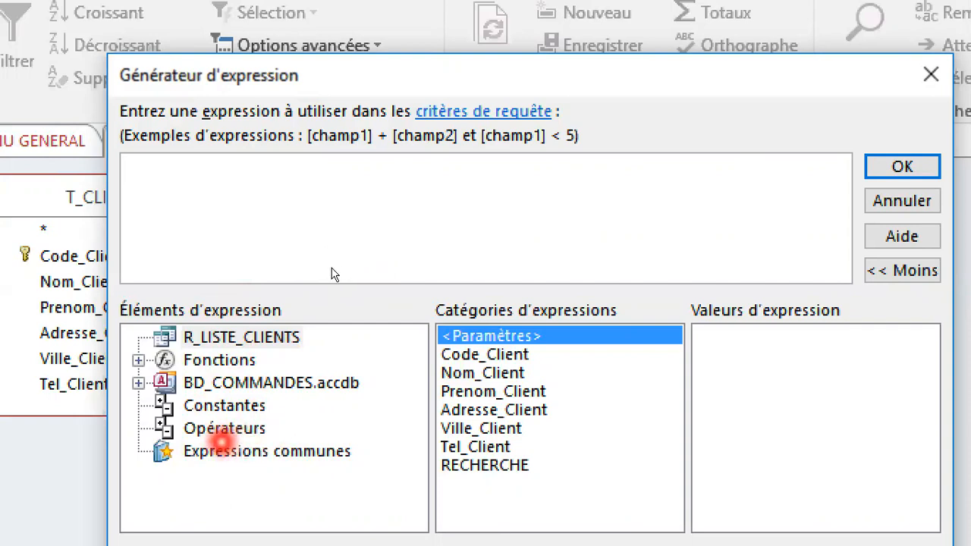
Step: Insert the Like operator from the builder's full operator list into the criteria expression
click(228, 430)
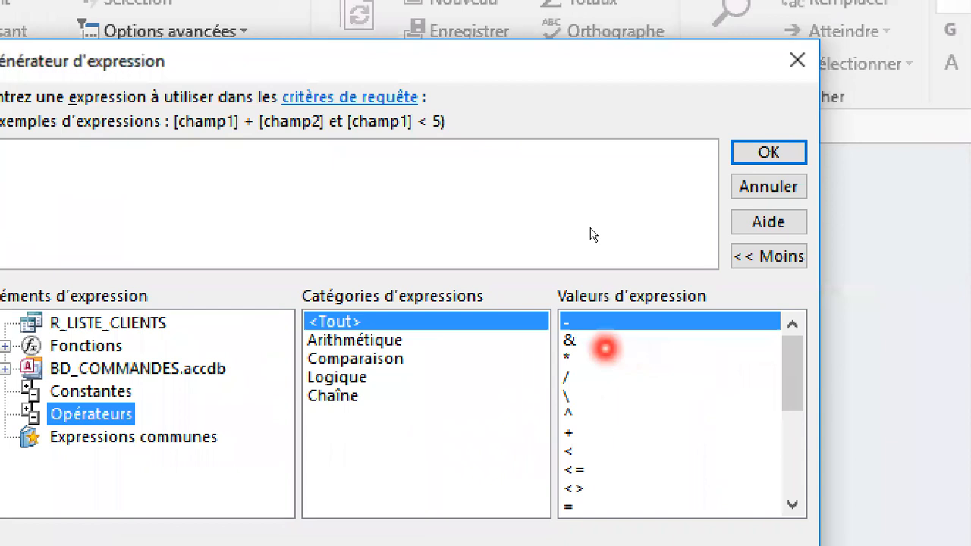
click(592, 340)
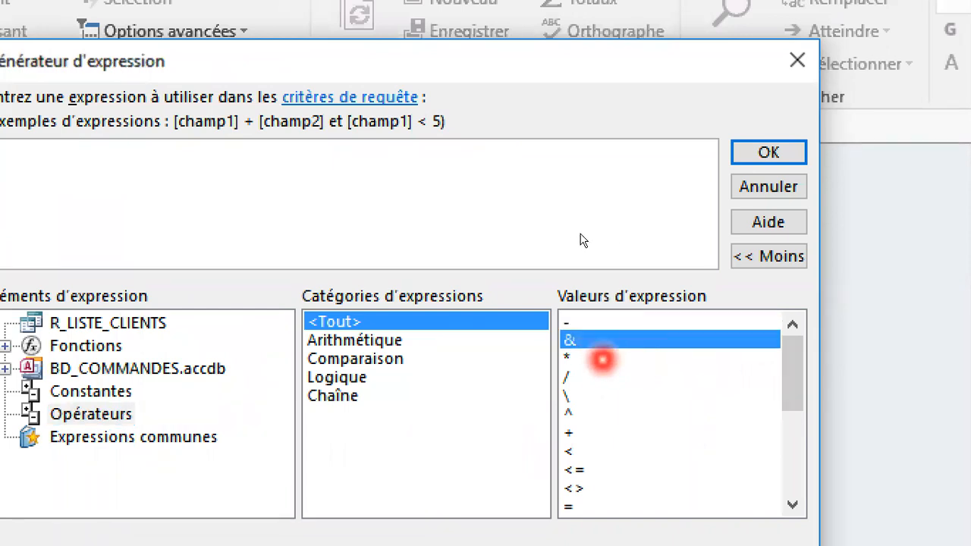
click(589, 359)
click(593, 377)
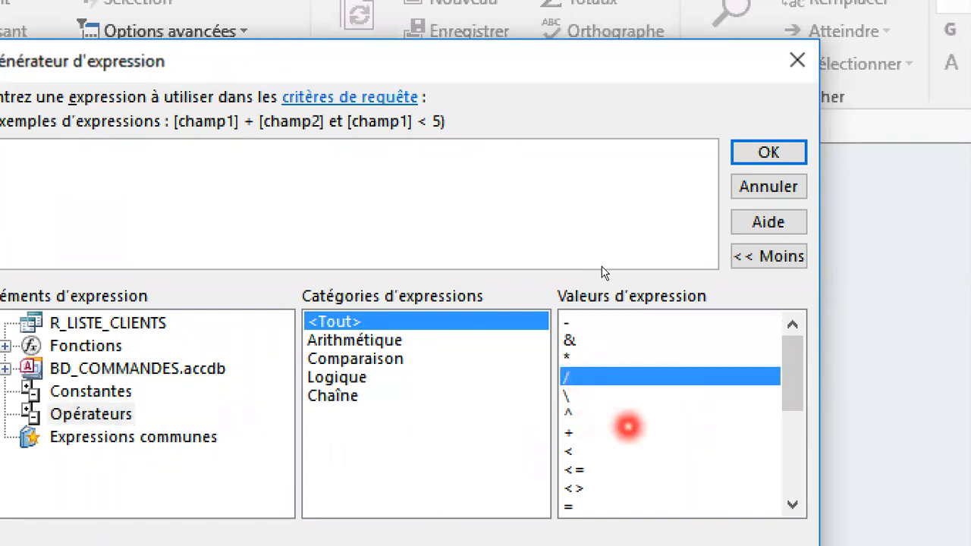
click(587, 395)
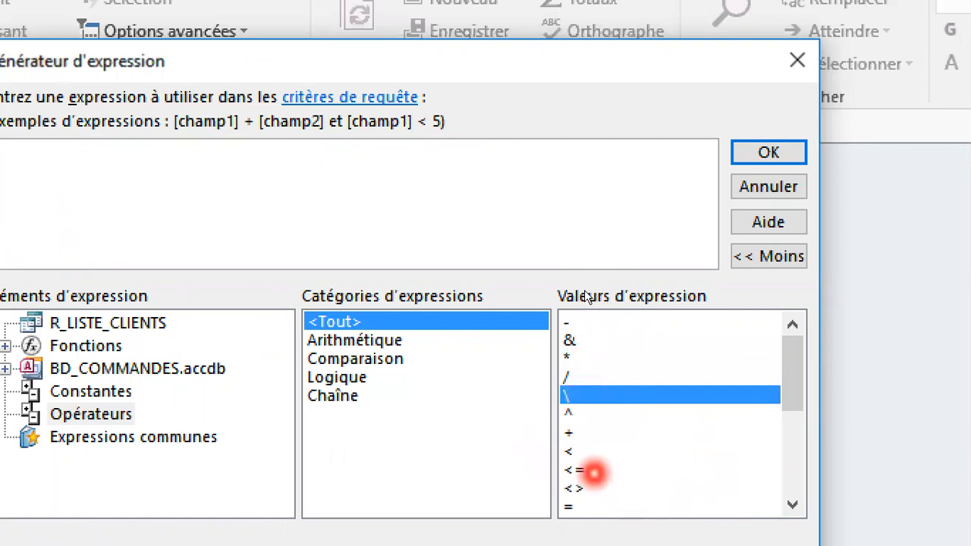
click(591, 452)
click(590, 486)
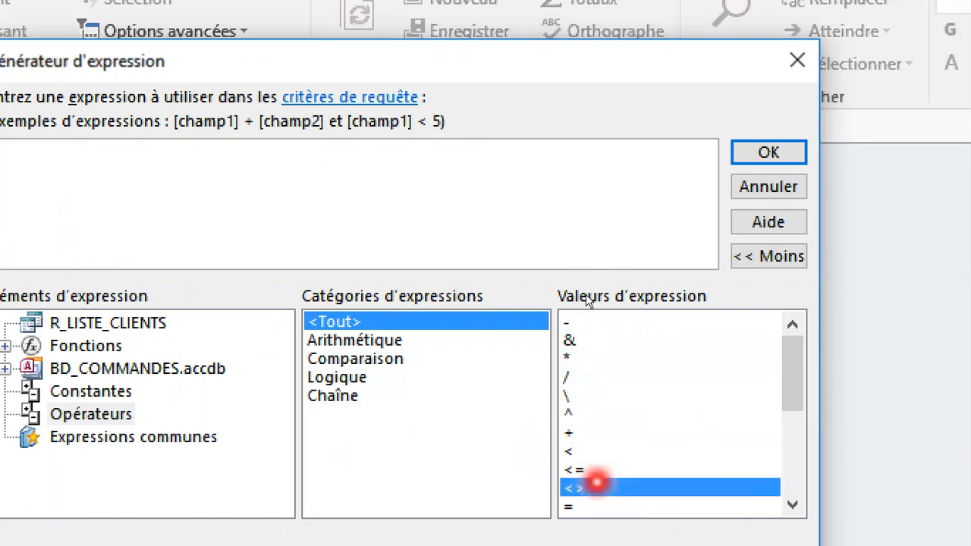
scroll(596, 482, down, 2)
scroll(597, 481, down, 2)
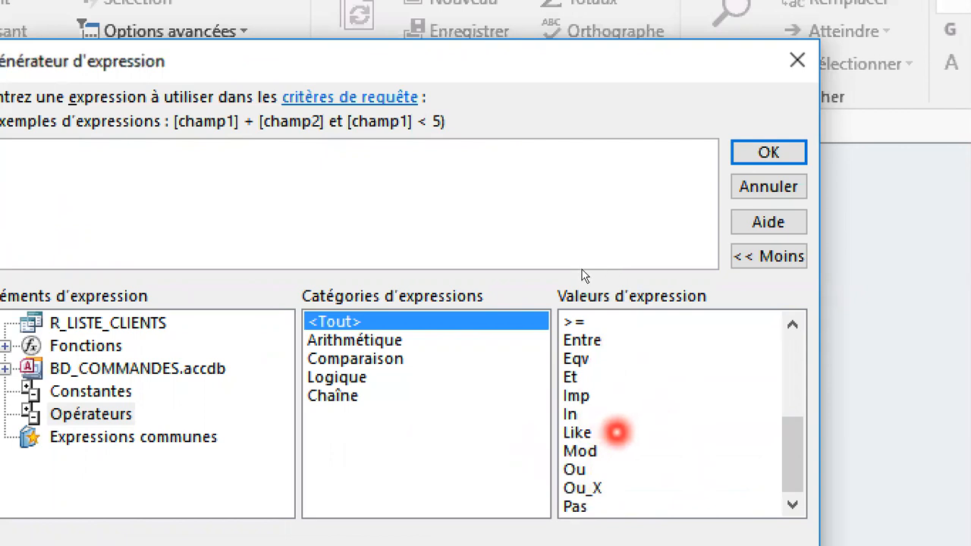
click(585, 434)
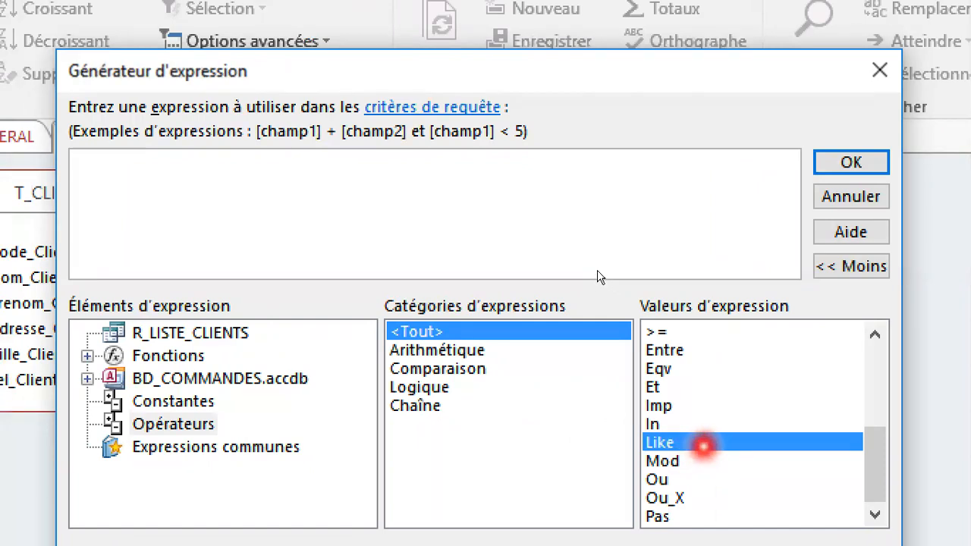
double_click(704, 443)
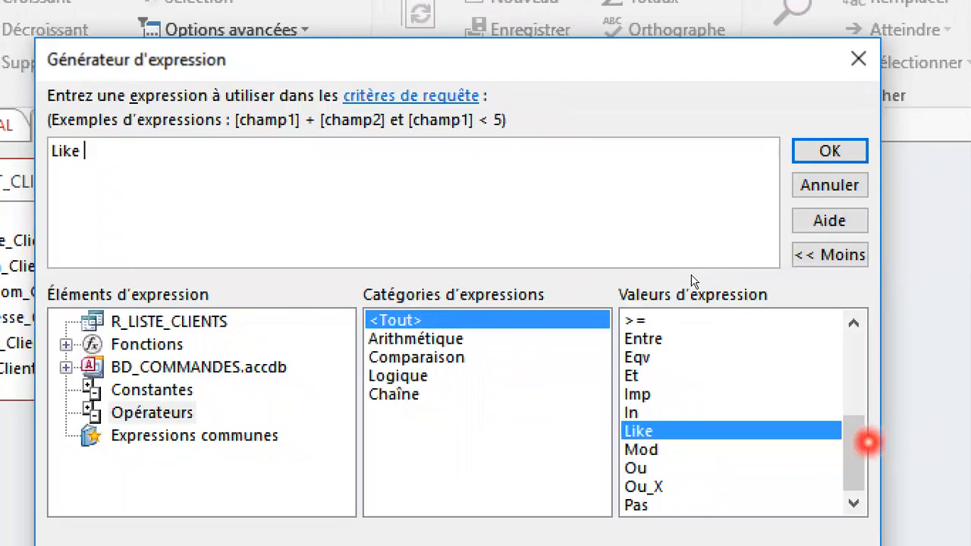
Step: Add the * symbol after Like in the criteria expression and remove the «Expr» placeholder
drag(855, 439, 851, 339)
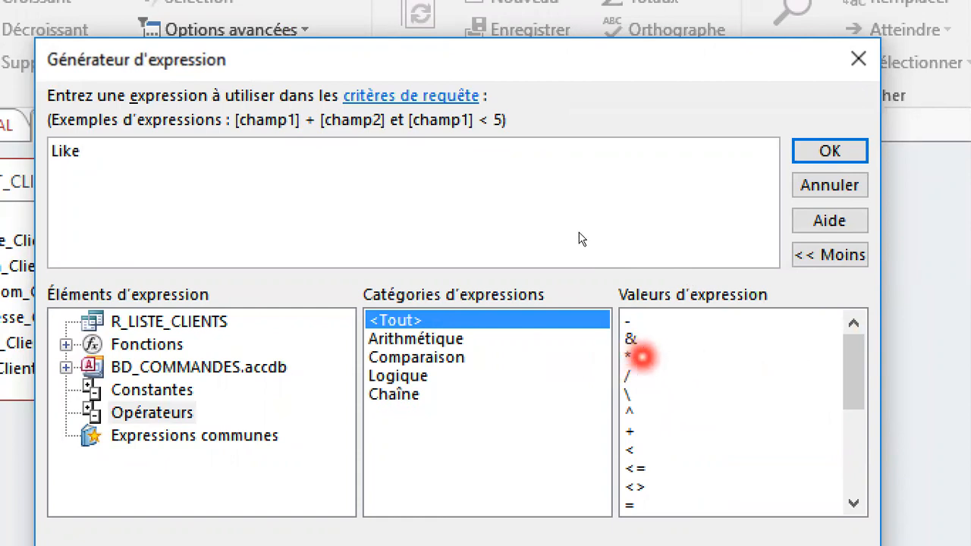
double_click(651, 357)
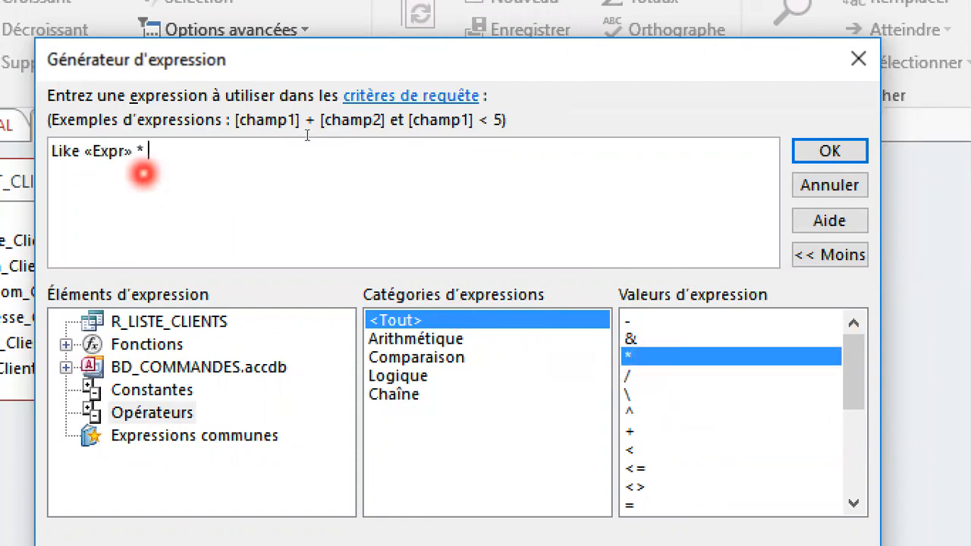
click(108, 152)
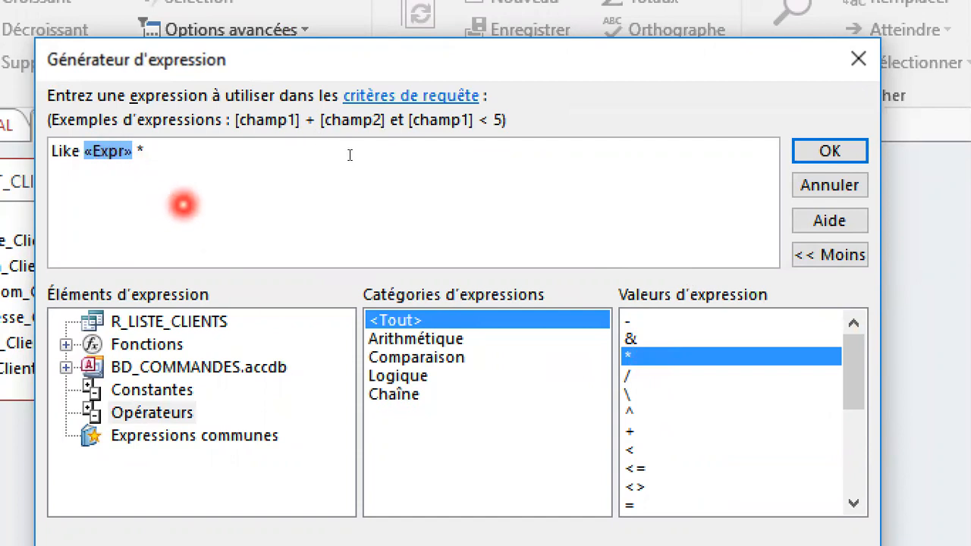
key(Delete)
key(End)
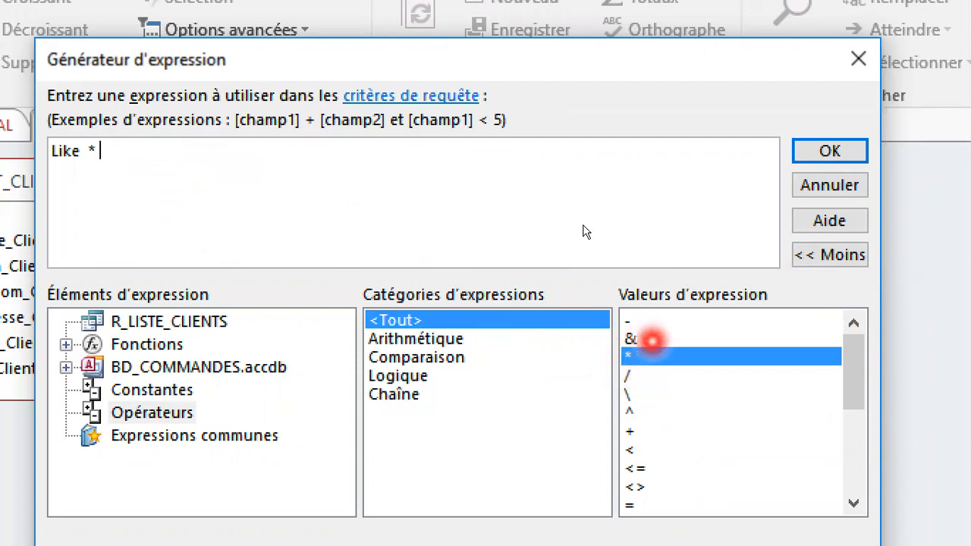
Step: Append the & operator after Like * in the criteria expression and remove the «Expr» placeholder
click(653, 339)
double_click(652, 339)
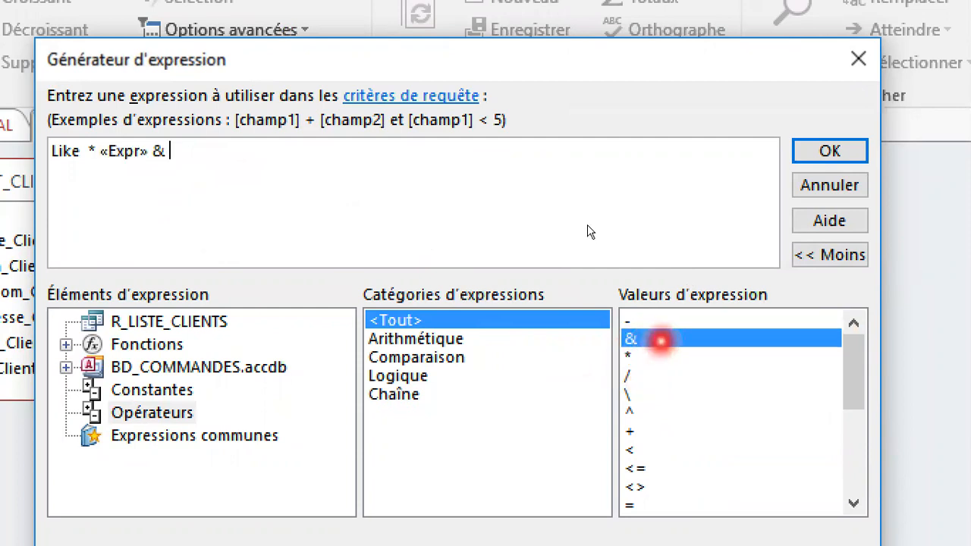
click(121, 152)
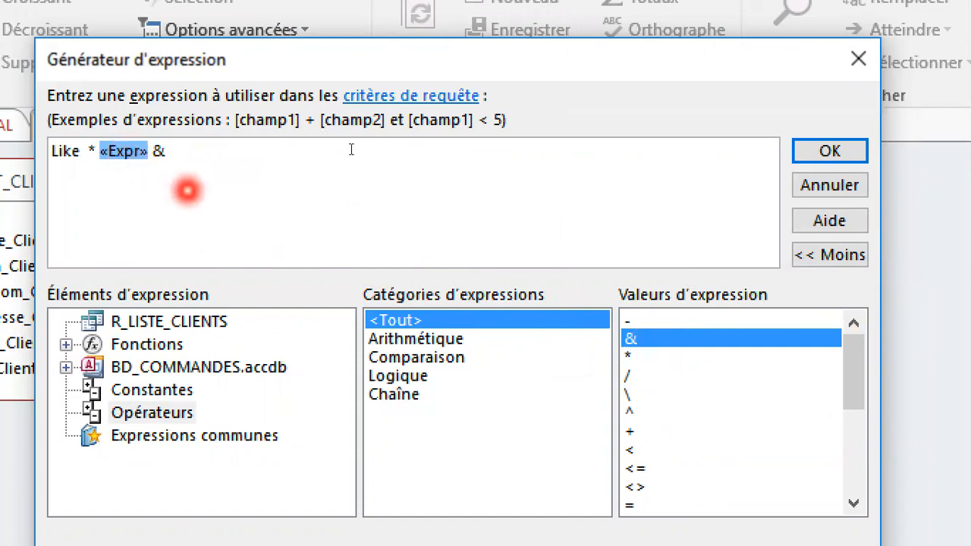
key(Delete)
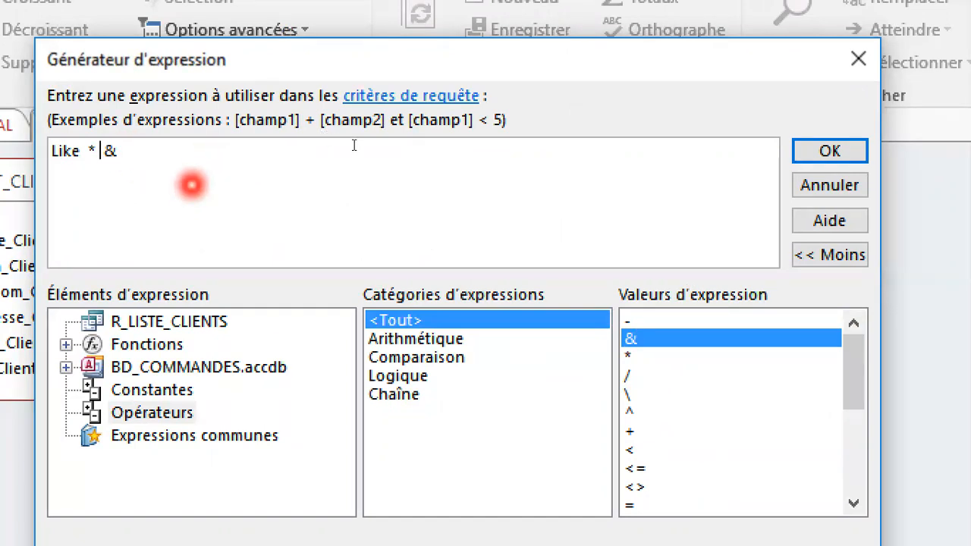
click(185, 160)
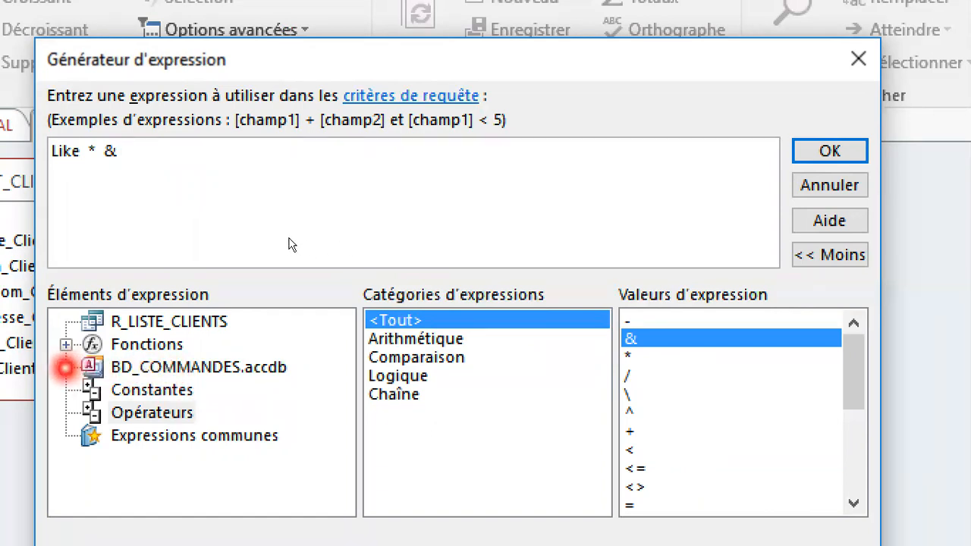
Step: Insert a reference to the txtRechercher control of F_LISTE_CLIENTS, from the loaded form F_MENU, after the & in the expression
click(66, 367)
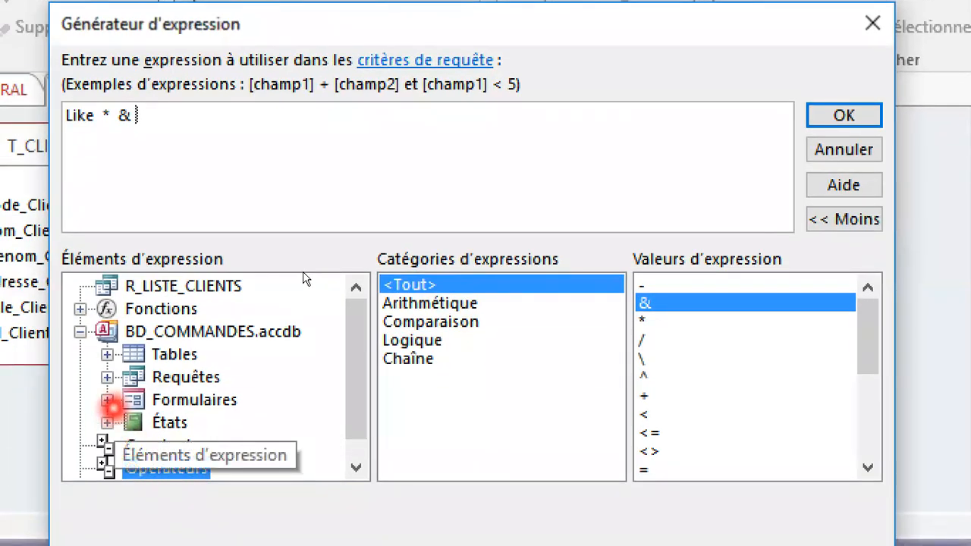
click(107, 399)
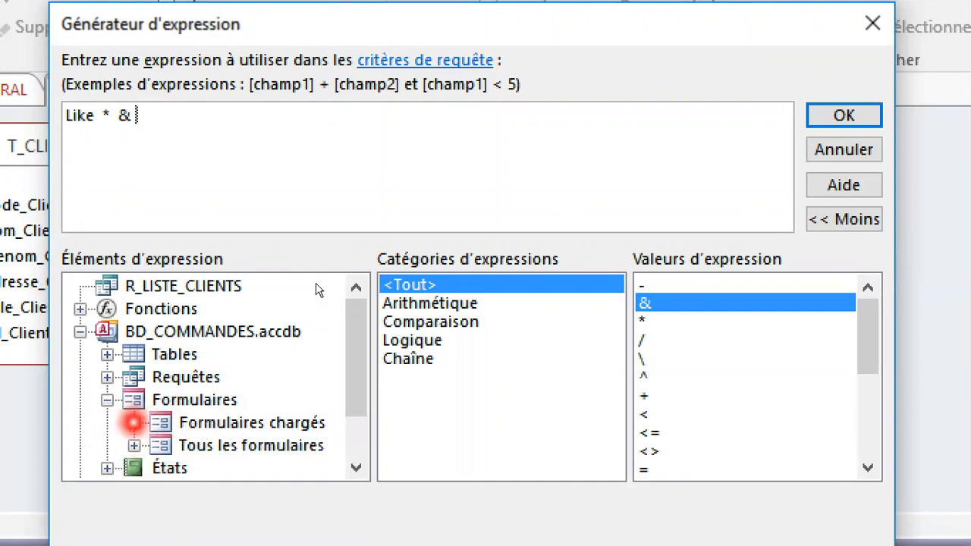
click(133, 423)
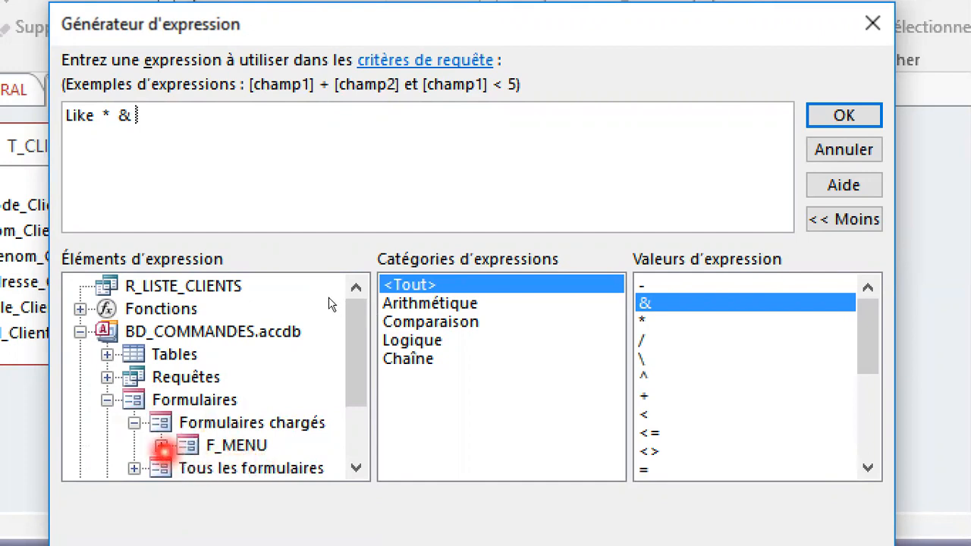
click(161, 446)
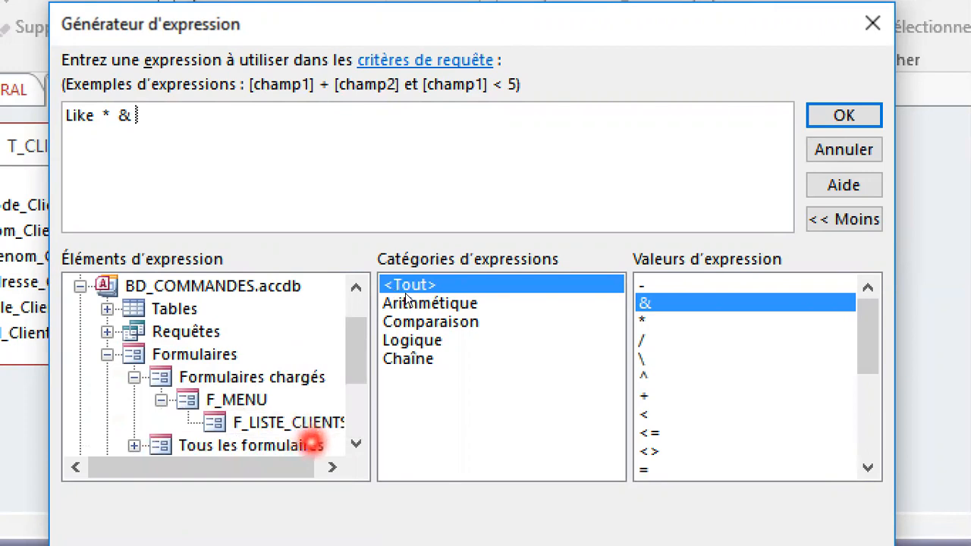
click(303, 425)
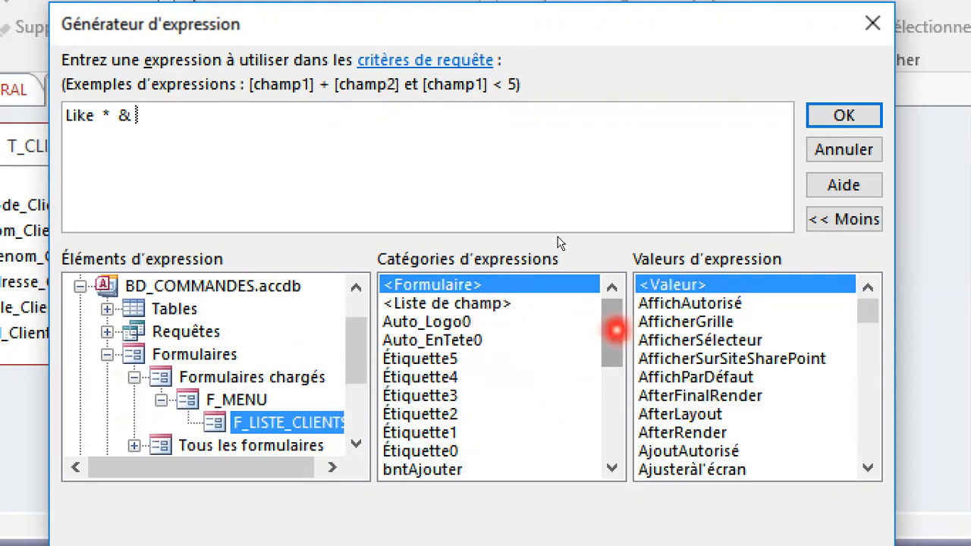
drag(616, 329, 582, 386)
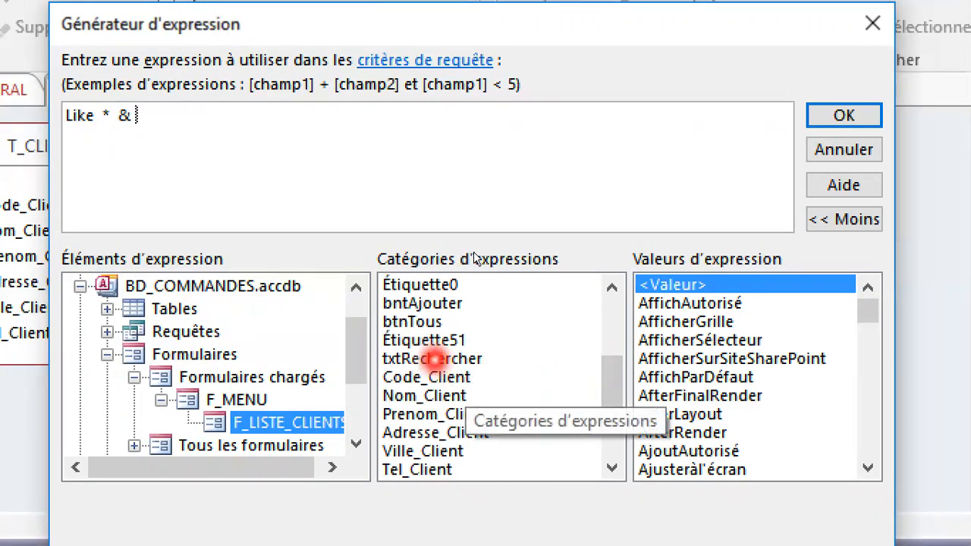
click(459, 360)
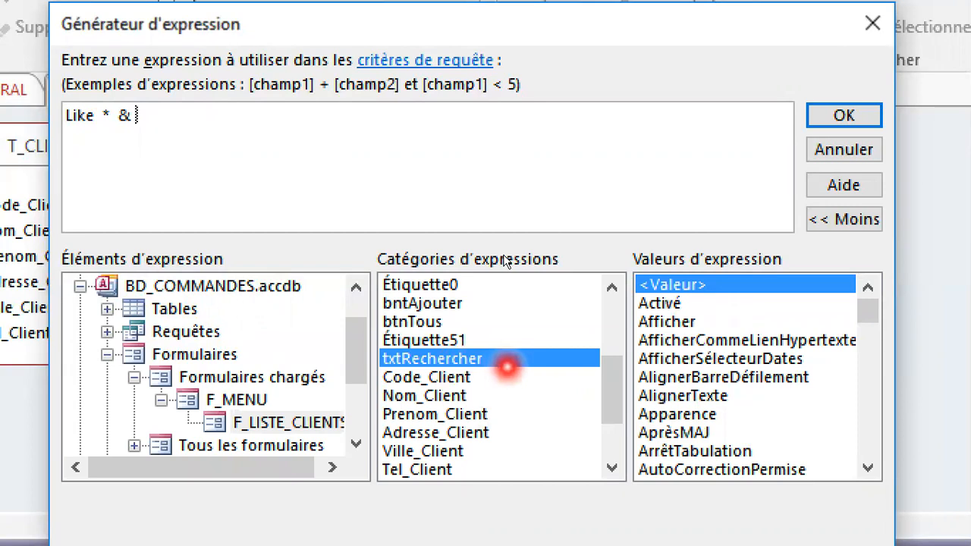
double_click(509, 358)
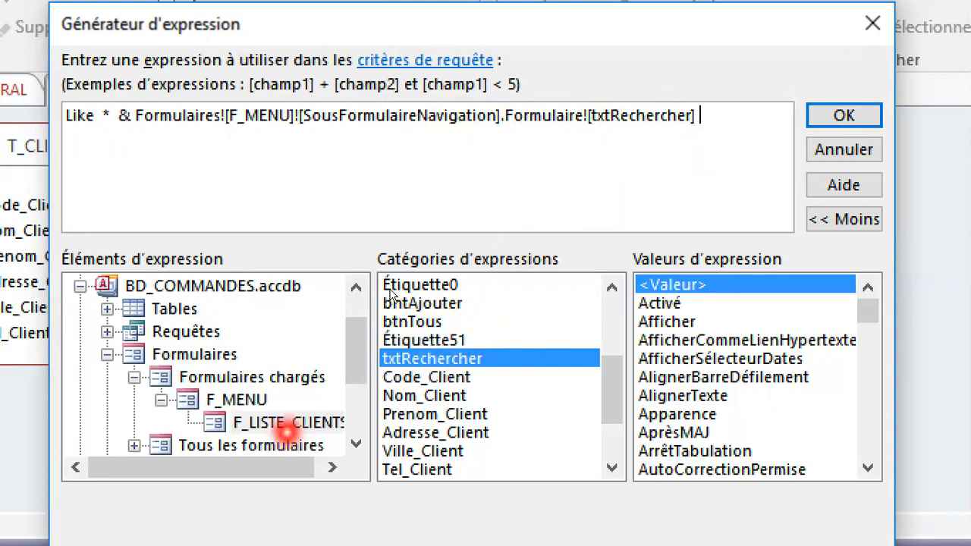
Step: Append the & and * operators after the txtRechercher reference and accept the criteria expression
drag(353, 334, 354, 383)
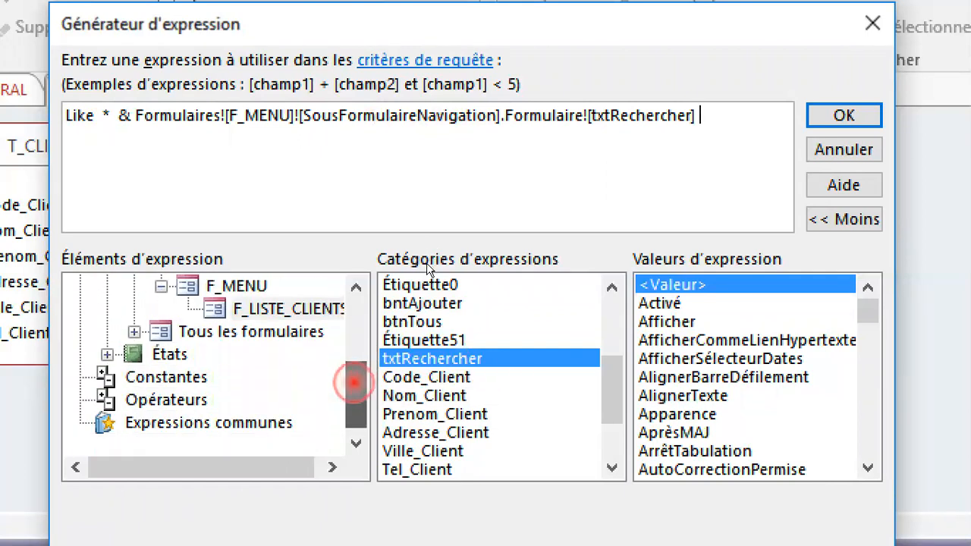
click(167, 400)
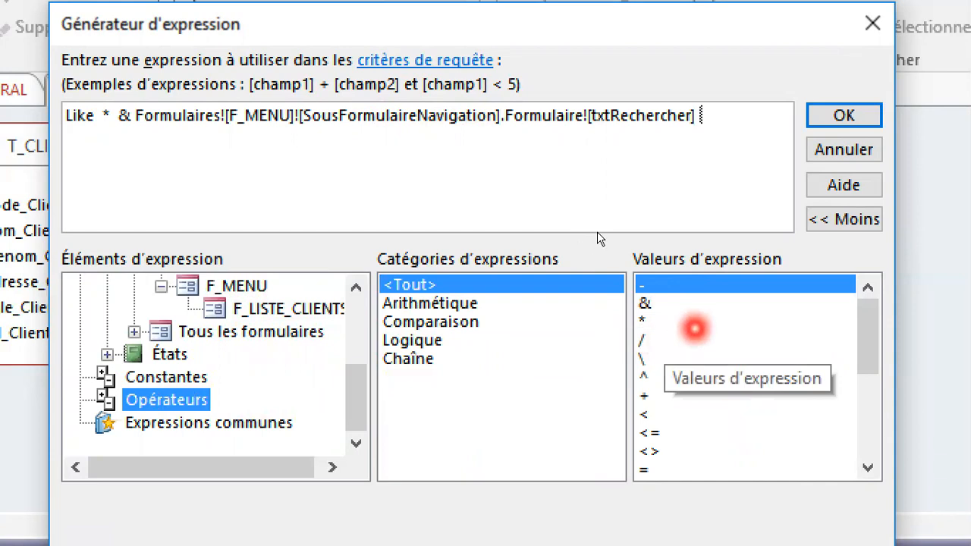
click(649, 304)
double_click(651, 303)
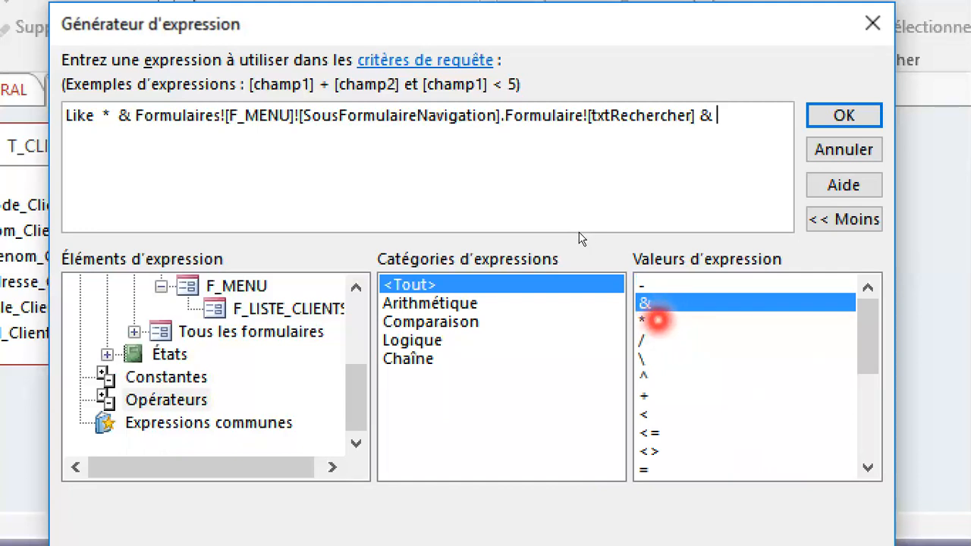
double_click(657, 320)
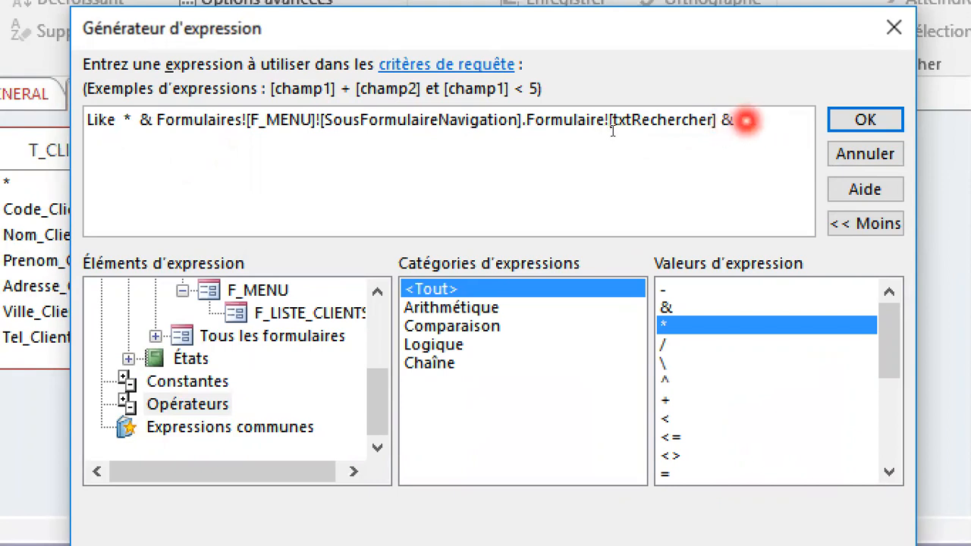
text(*)
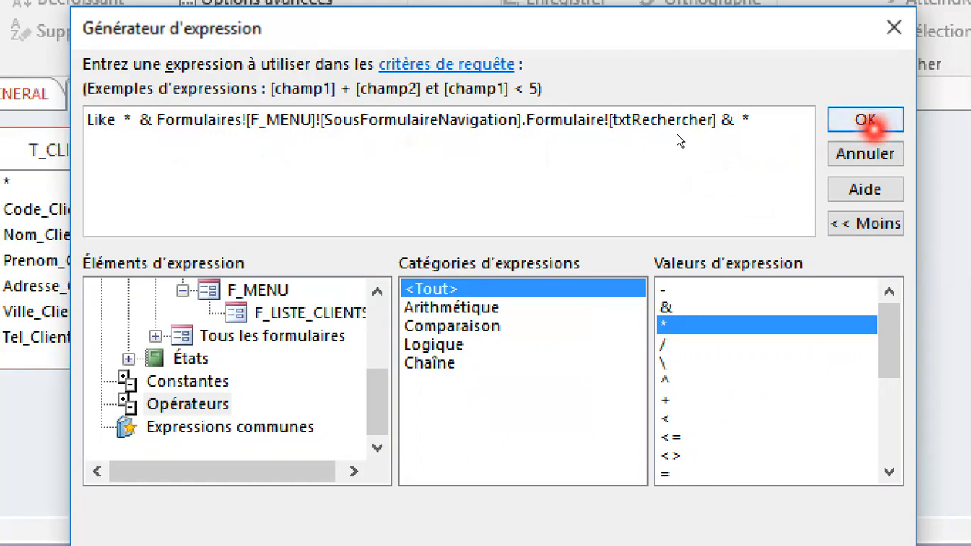
click(866, 123)
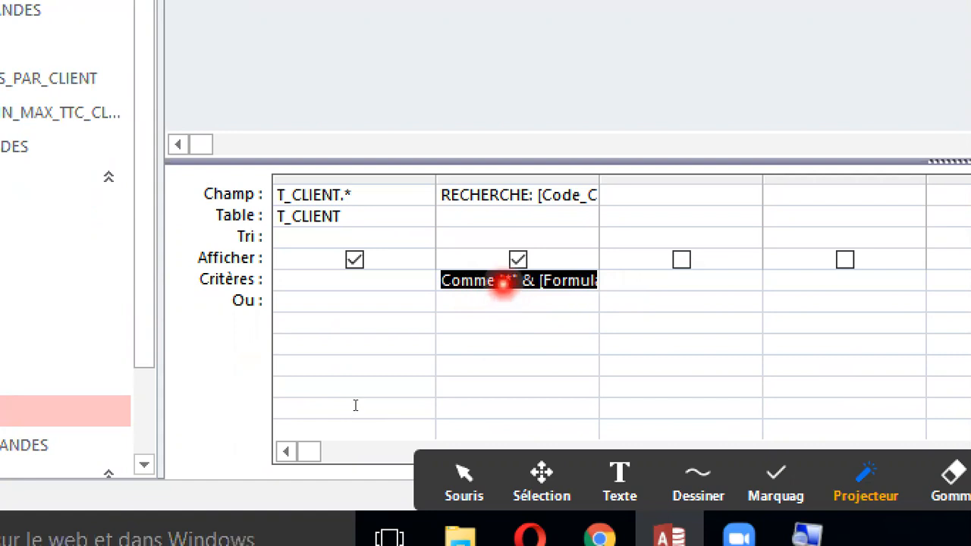
Step: Reopen the RECHERCHE criteria in the expression builder to review the full expression, and close the builder
right_click(482, 285)
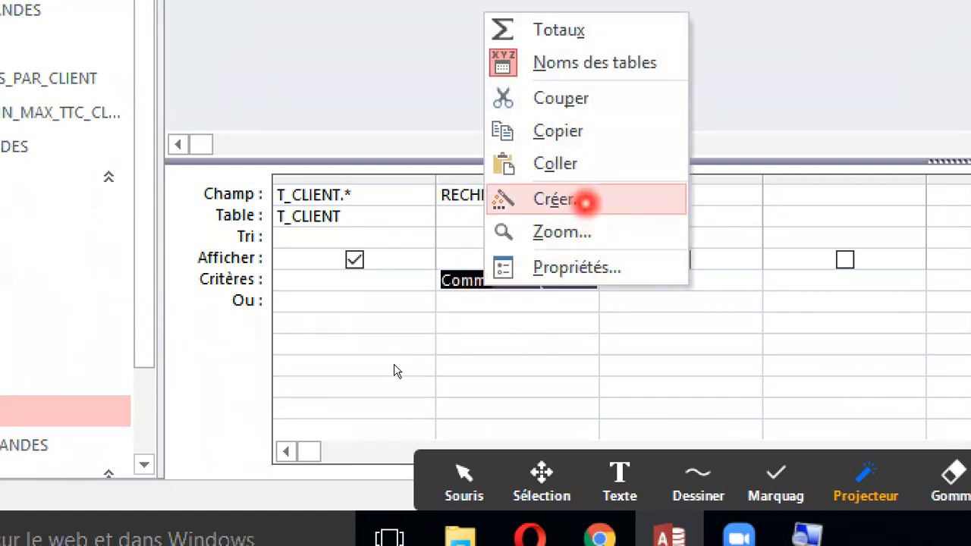
click(587, 201)
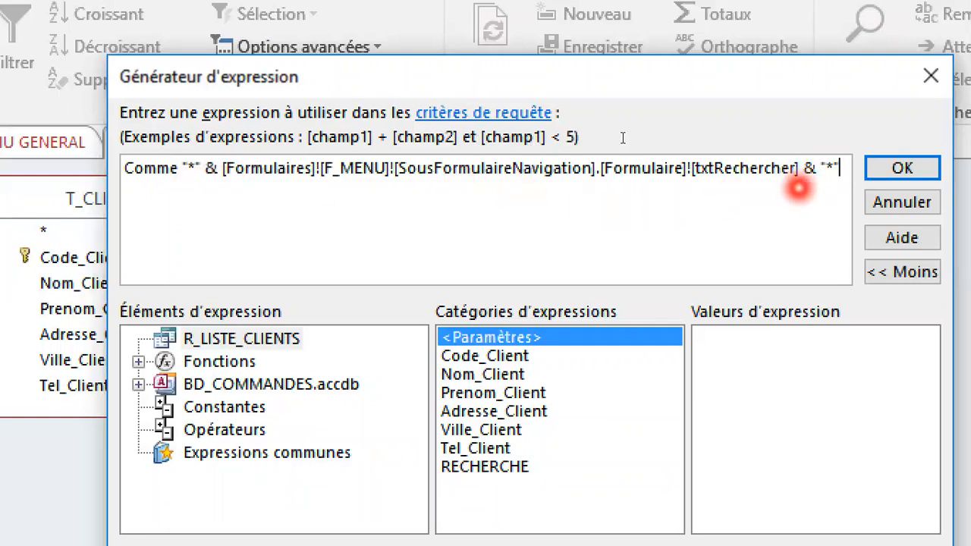
click(902, 169)
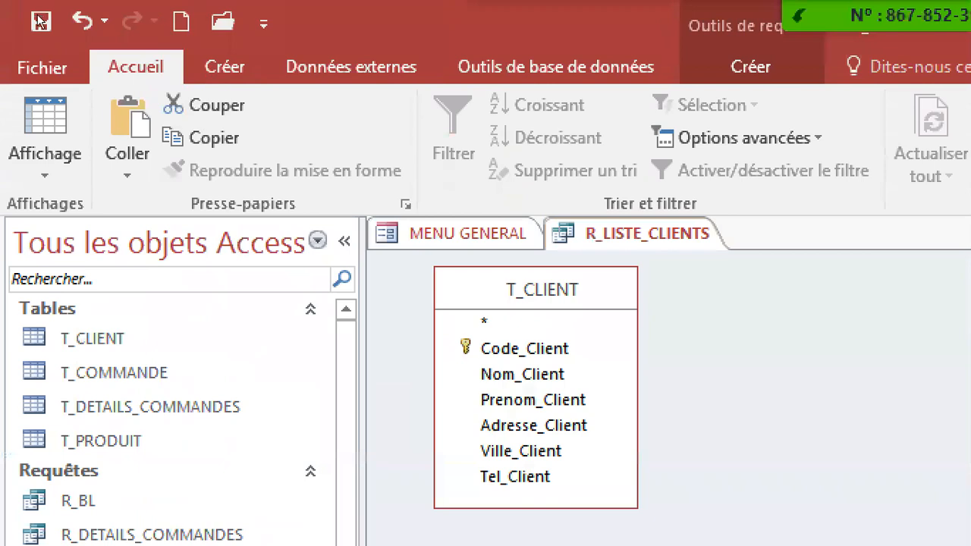
Step: Save the R_LISTE_CLIENTS query and close it
click(40, 21)
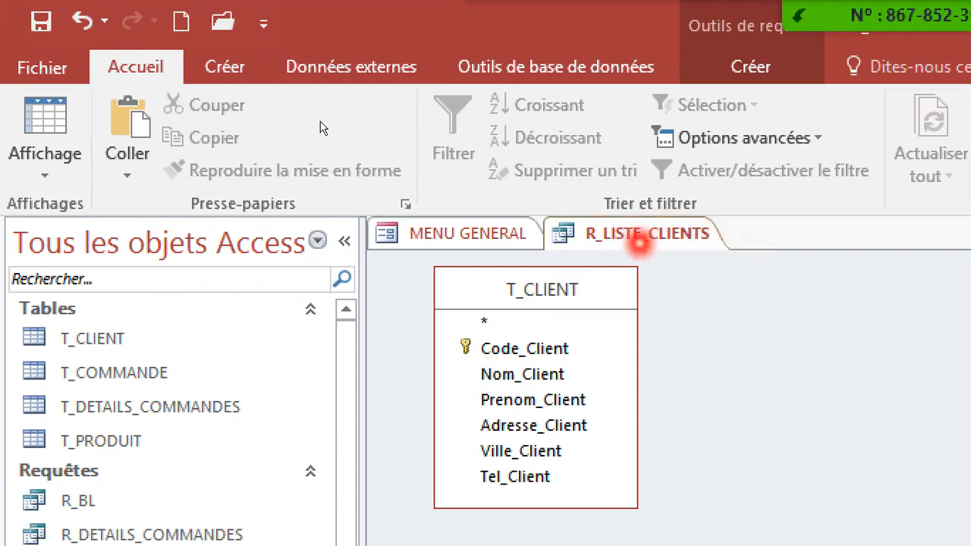
right_click(640, 237)
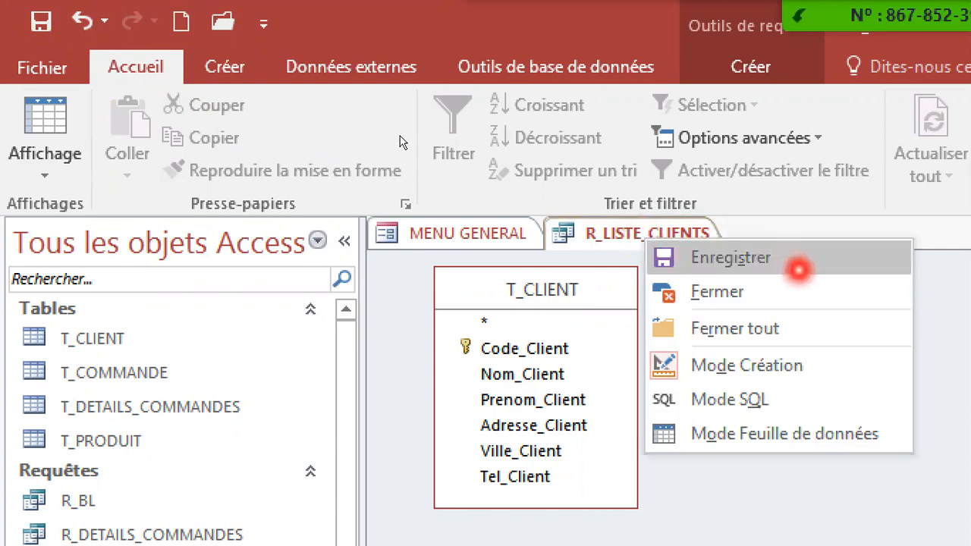
click(748, 291)
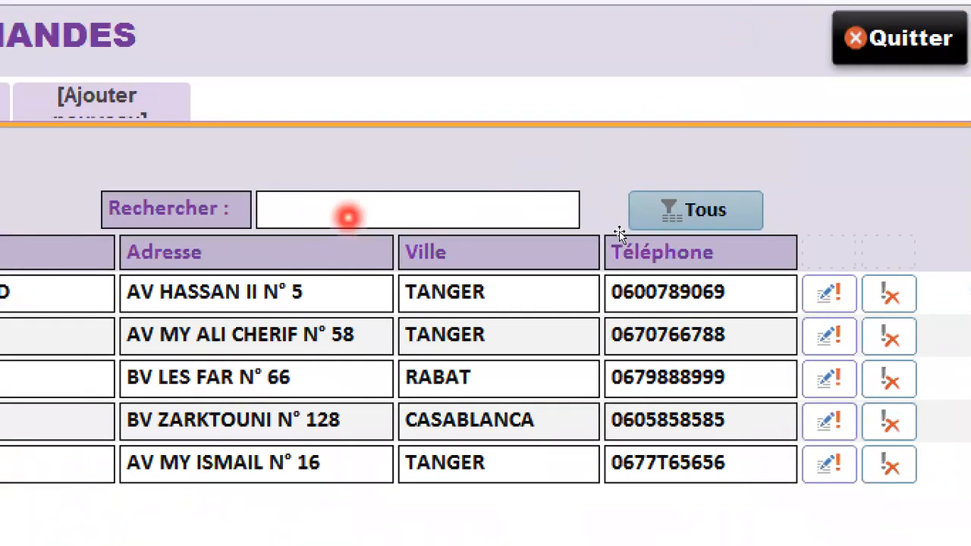
Step: Open the macro builder for the Après MAJ event of the txtRechercher text box in the client list
click(348, 218)
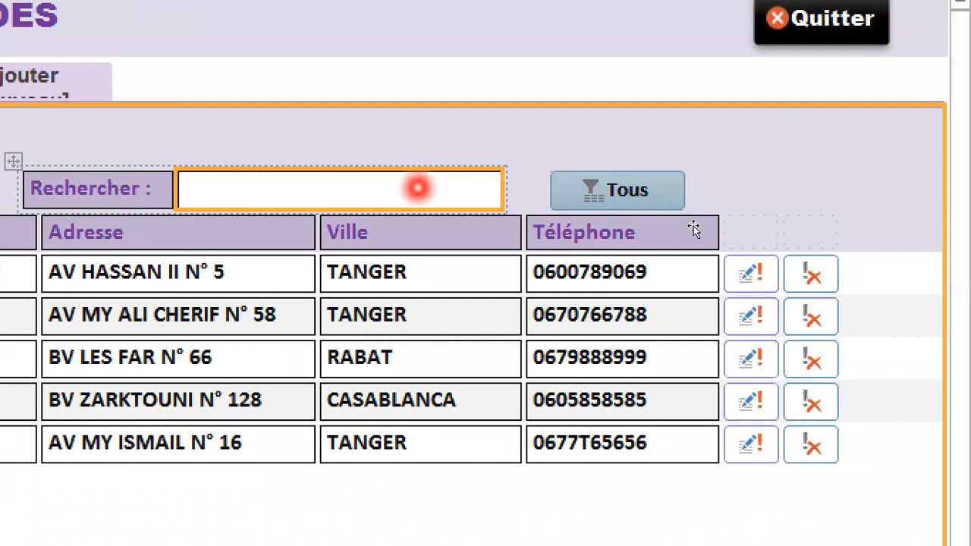
key(F4)
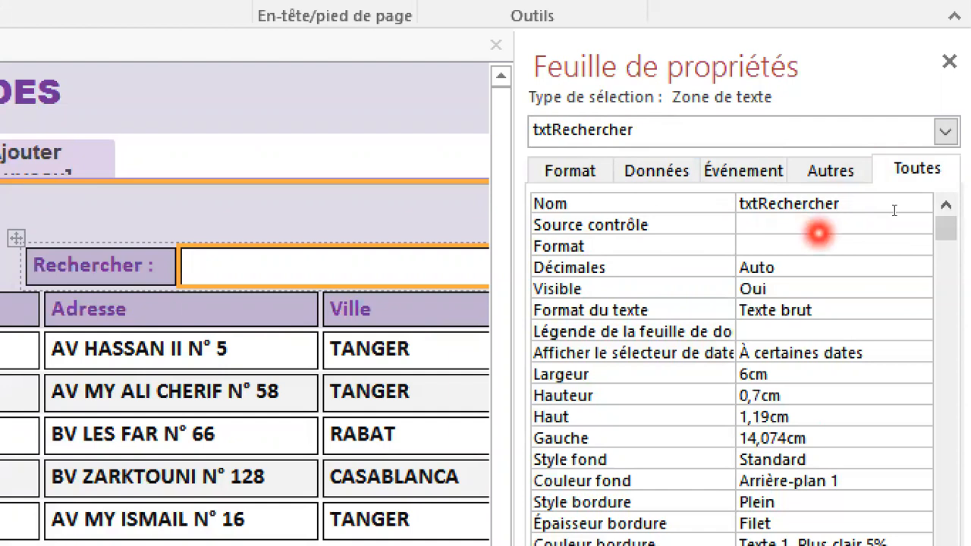
click(747, 171)
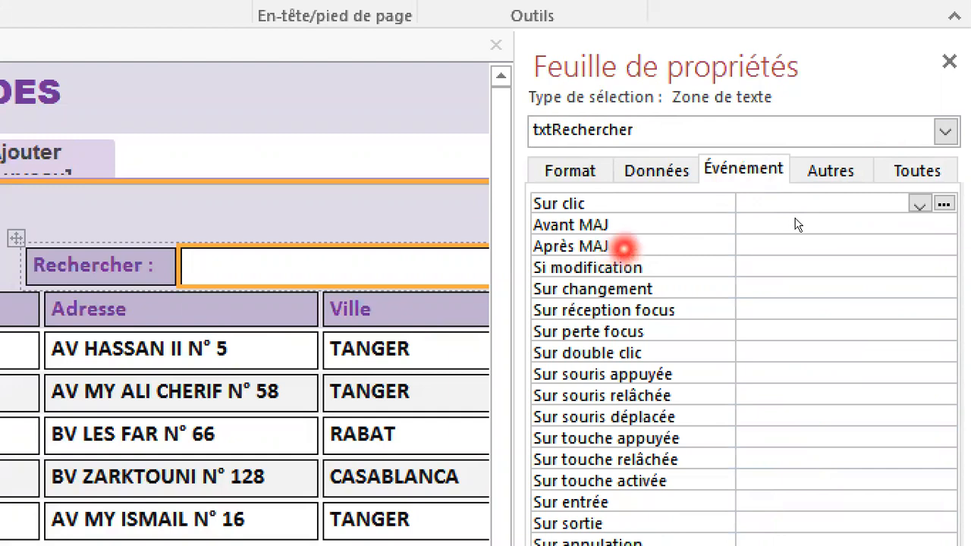
click(671, 250)
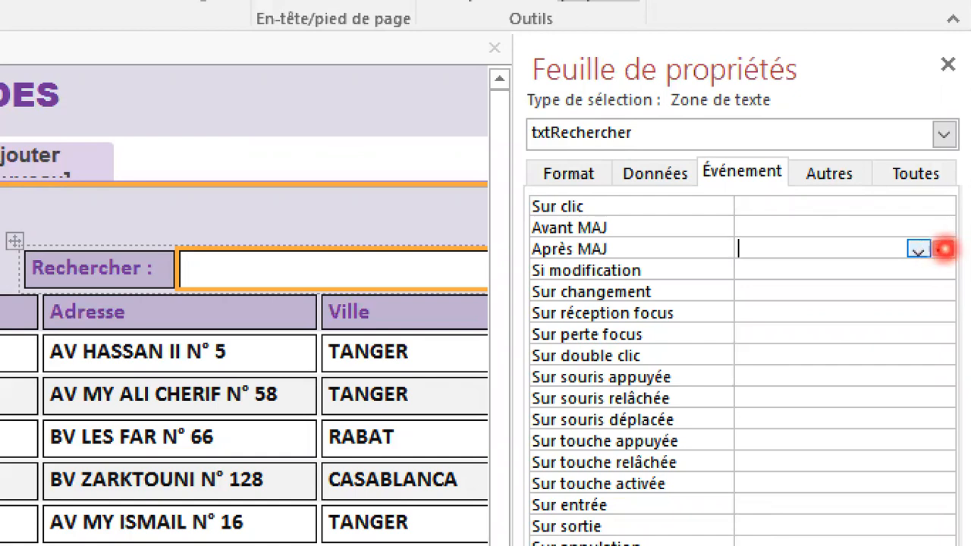
click(944, 249)
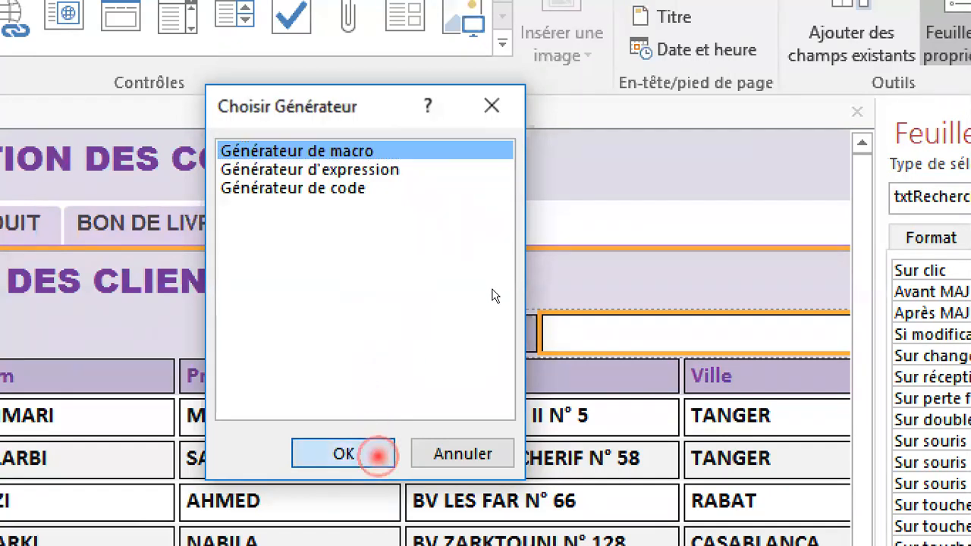
click(380, 454)
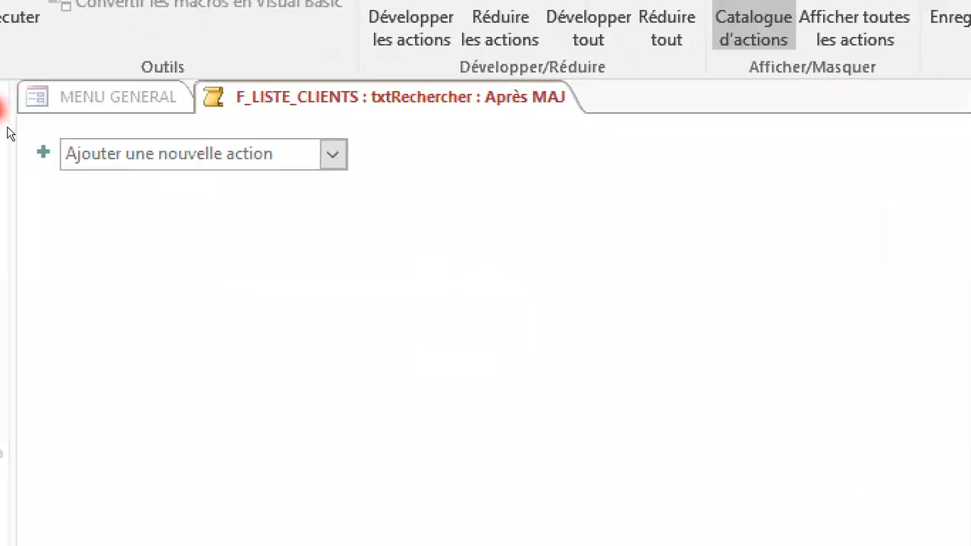
Step: Add the AfficherTousEnreg action to the txtRechercher Après MAJ macro, and save and close the macro
click(364, 152)
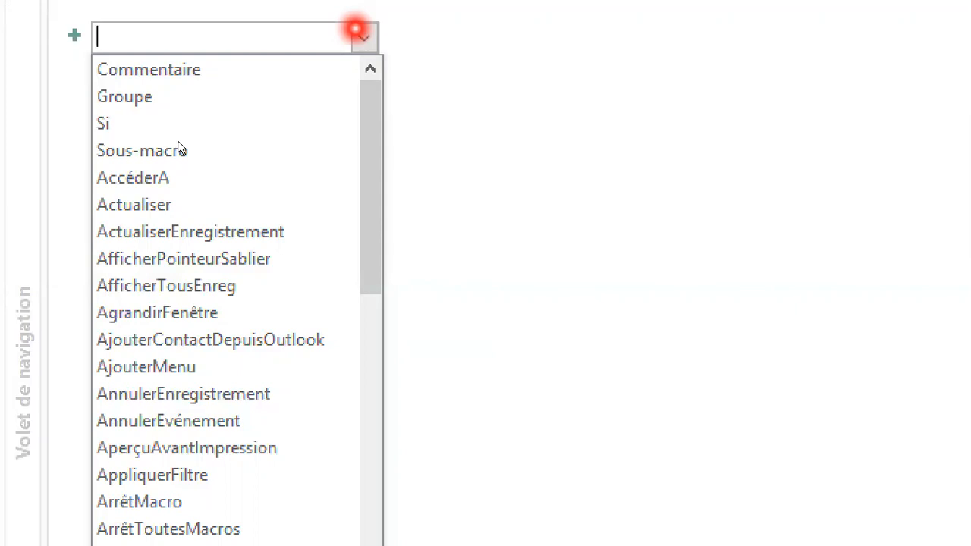
click(138, 275)
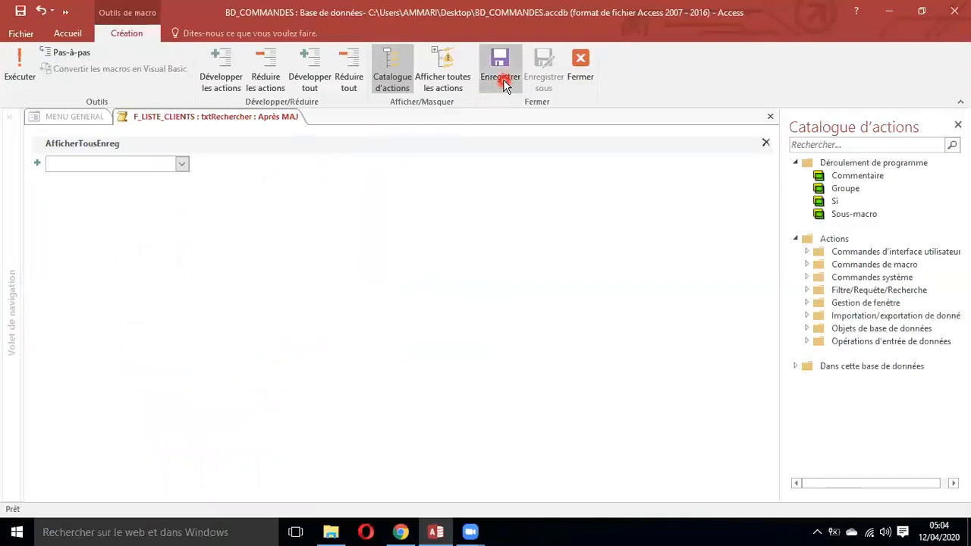
click(509, 88)
click(581, 72)
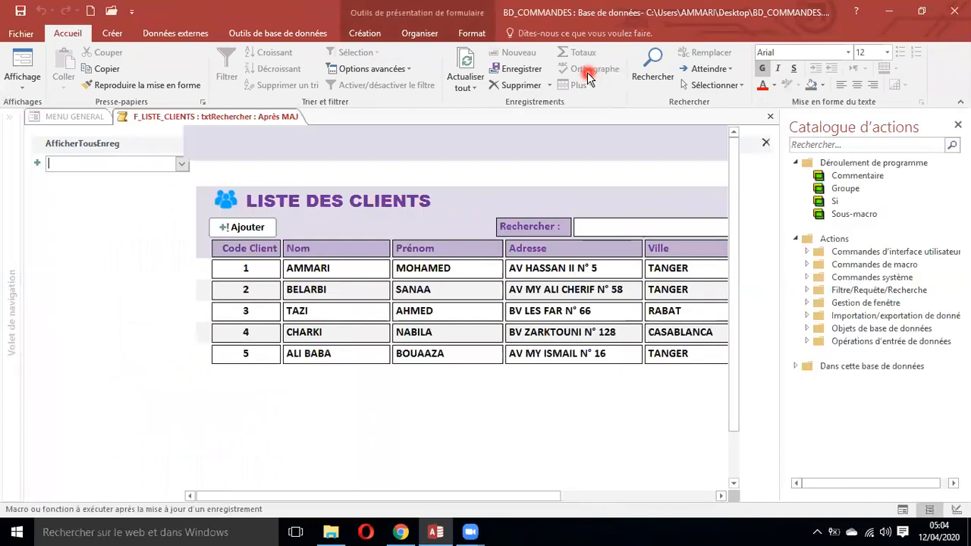
Step: Save the menu form and switch it from Layout view to Form view
click(19, 12)
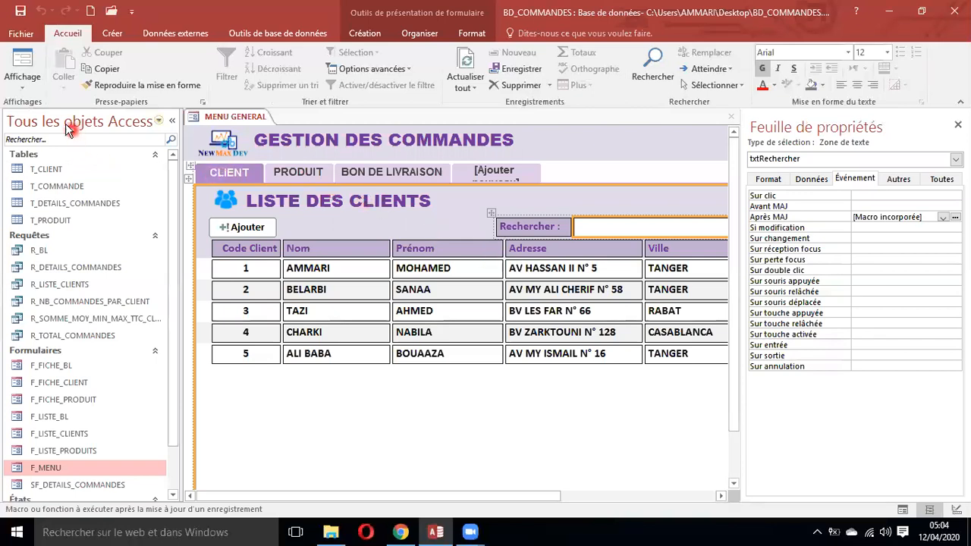
click(23, 90)
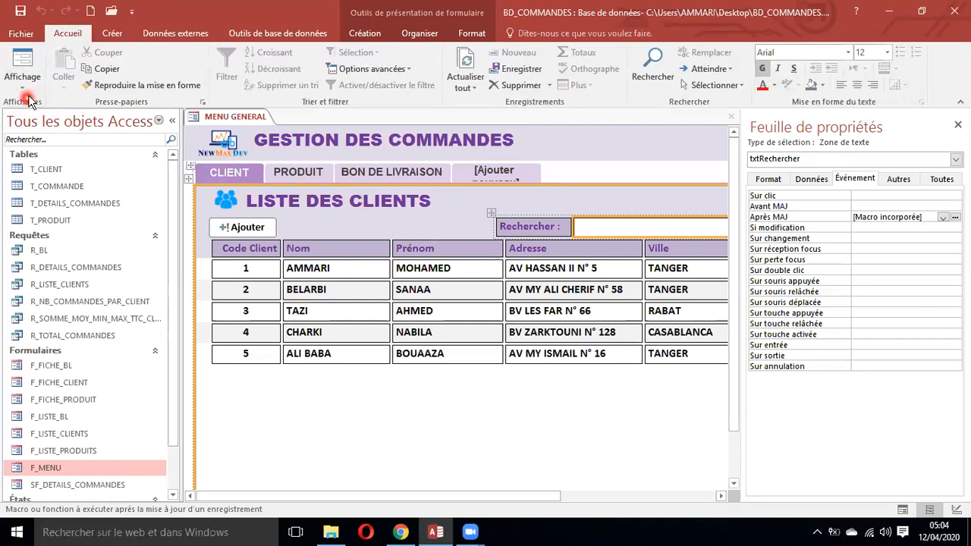
click(22, 90)
key(super)
key(super)
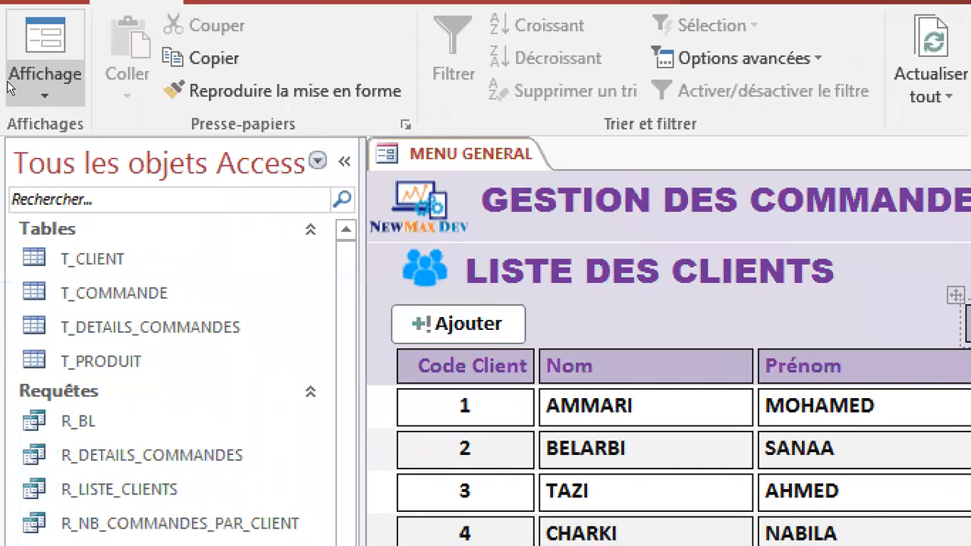
click(48, 95)
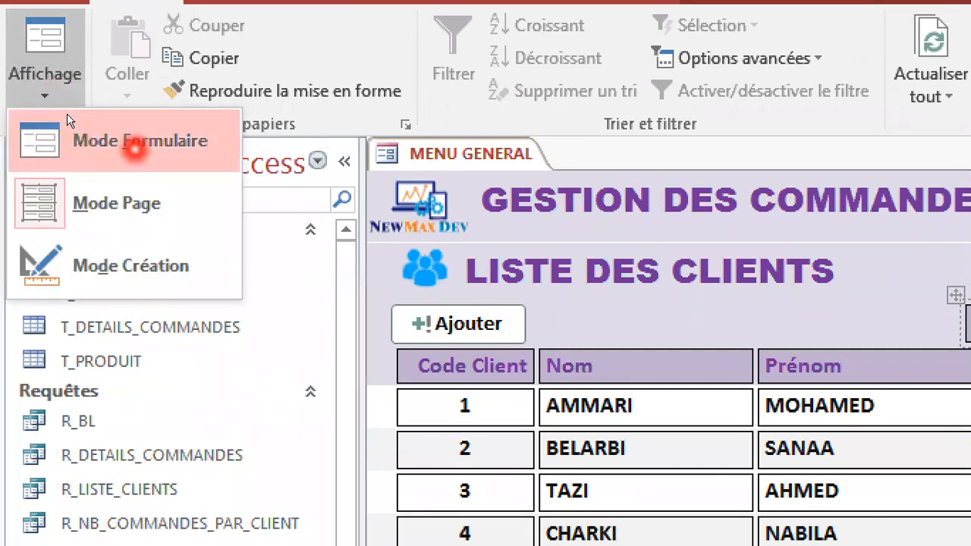
click(135, 146)
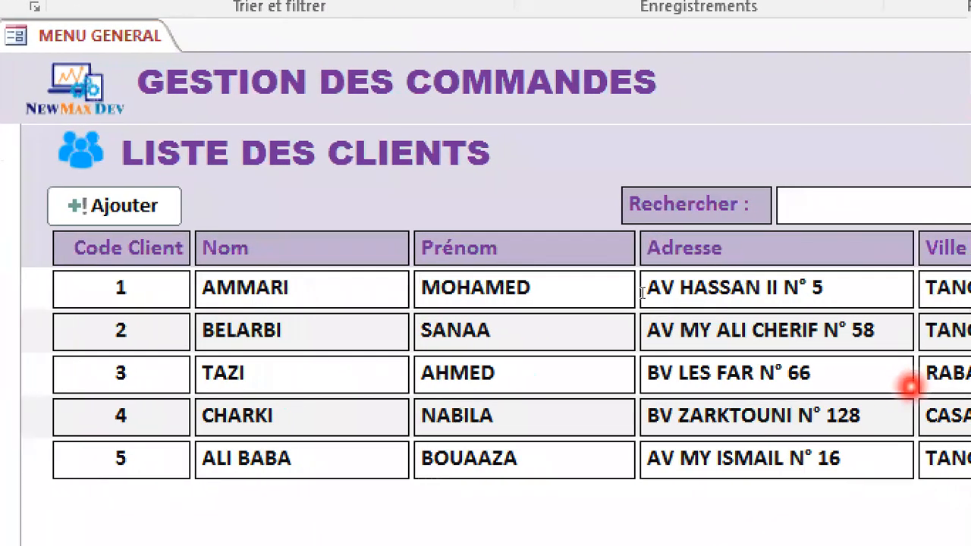
Step: Test the client list's Rechercher box by entering a client's last name
click(839, 213)
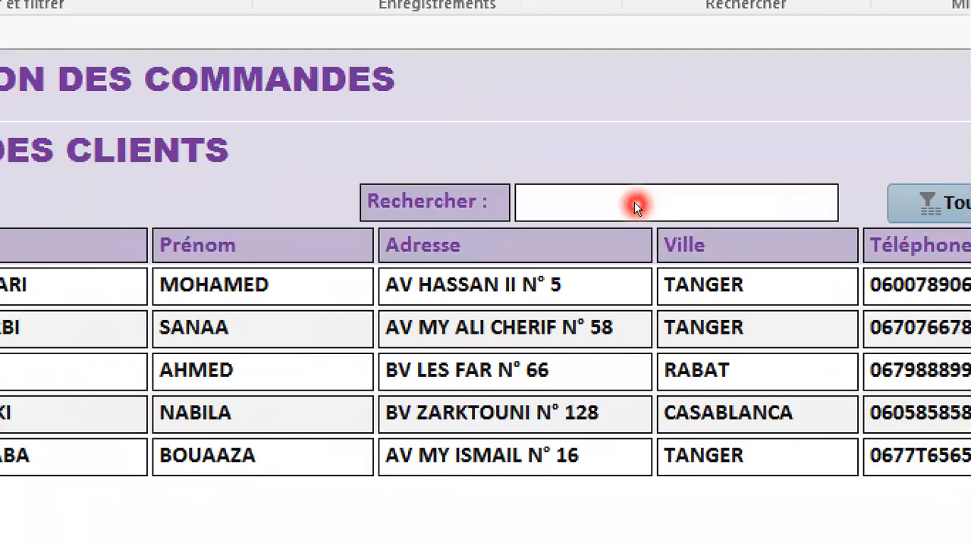
click(609, 202)
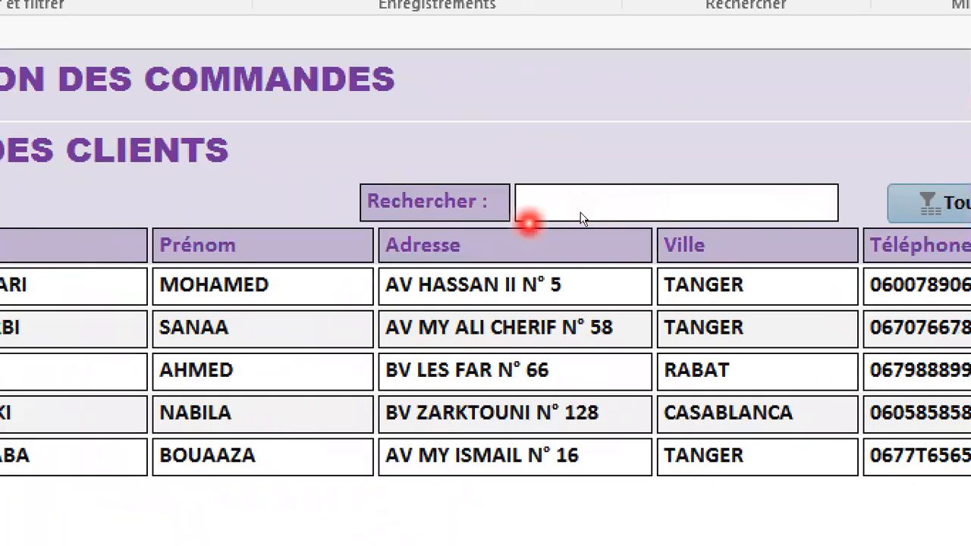
text(AM)
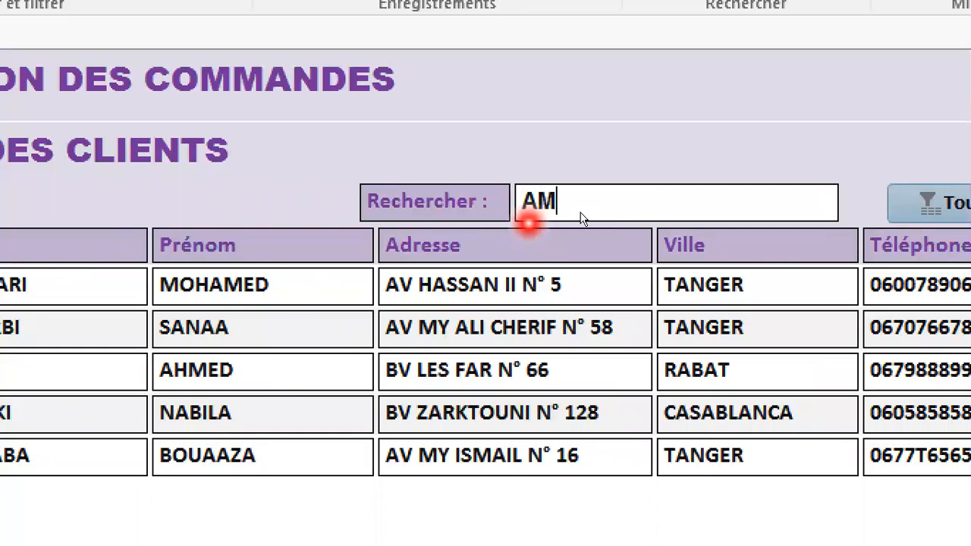
text(MARI)
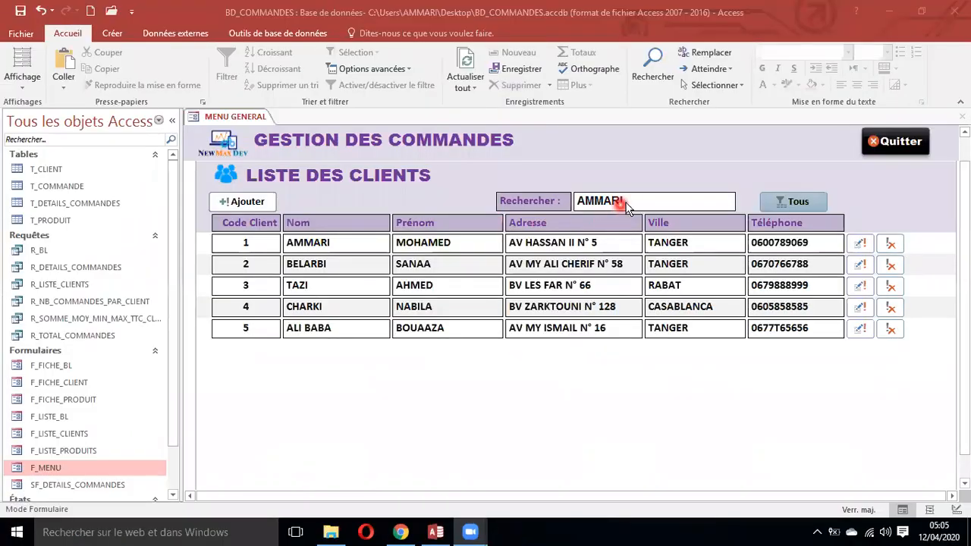
click(636, 199)
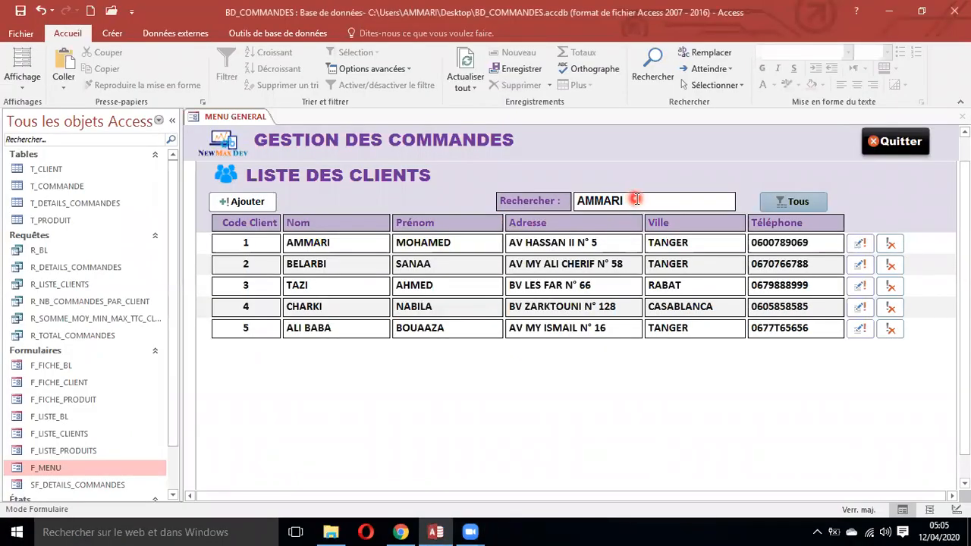
scroll(635, 199, up, 1)
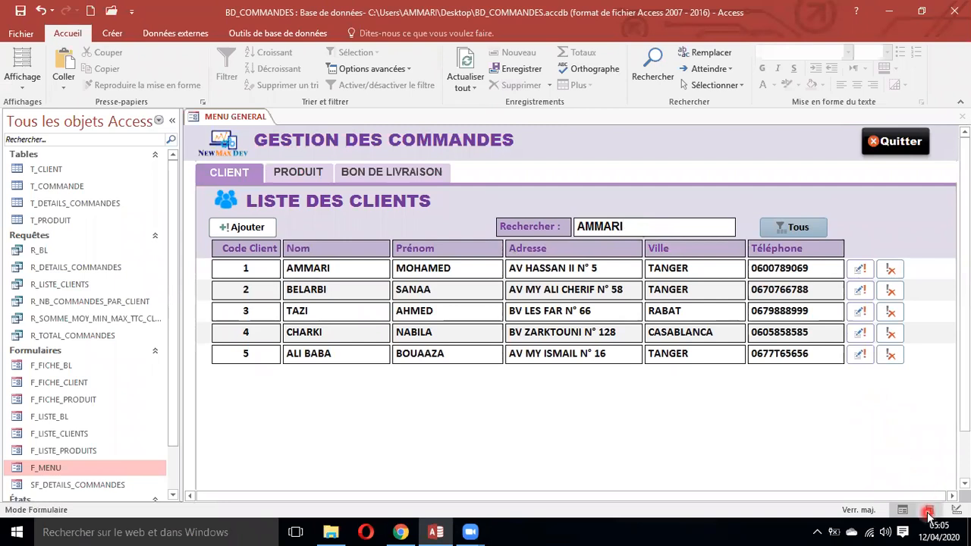
Step: Open F_MENU in Design view and inspect the event properties of txtRechercher in the CLIENT page's list
click(954, 510)
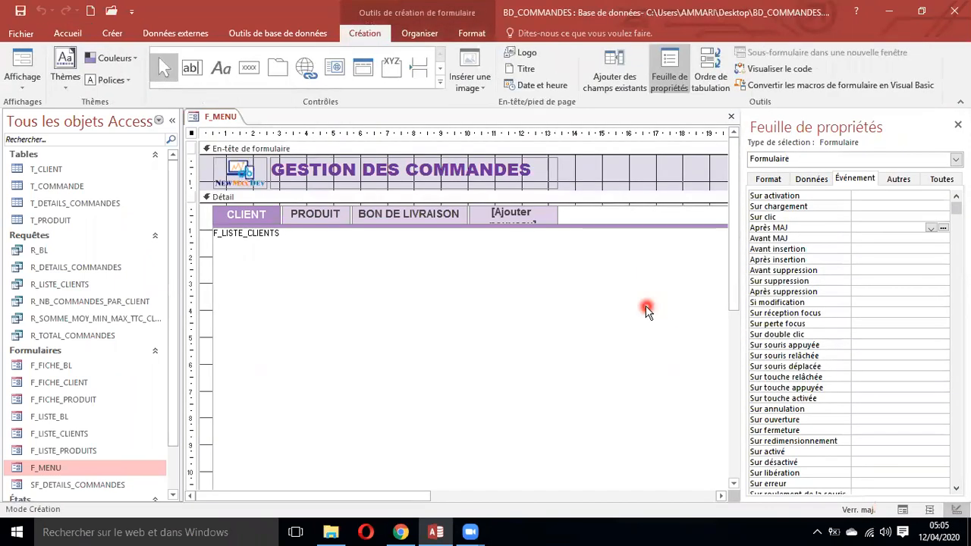
click(316, 214)
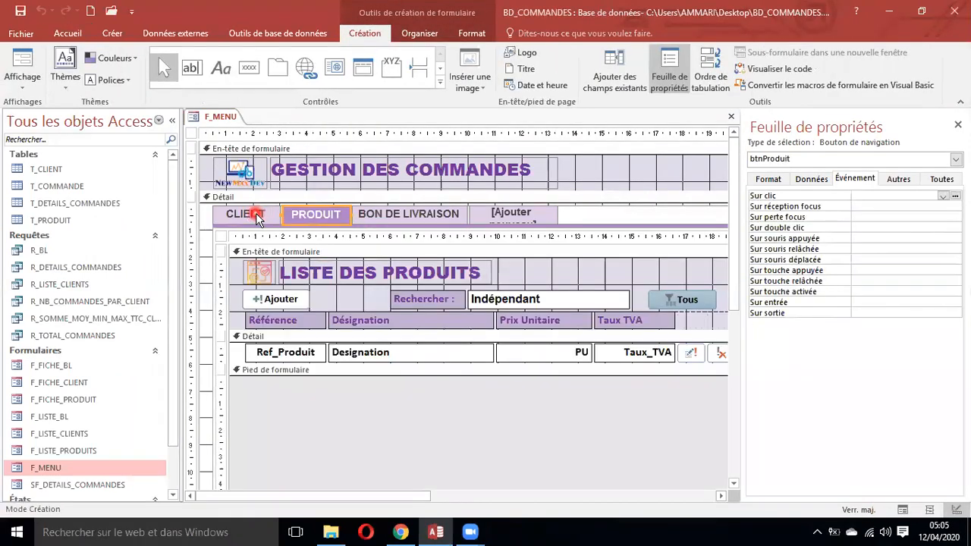
click(258, 218)
click(649, 301)
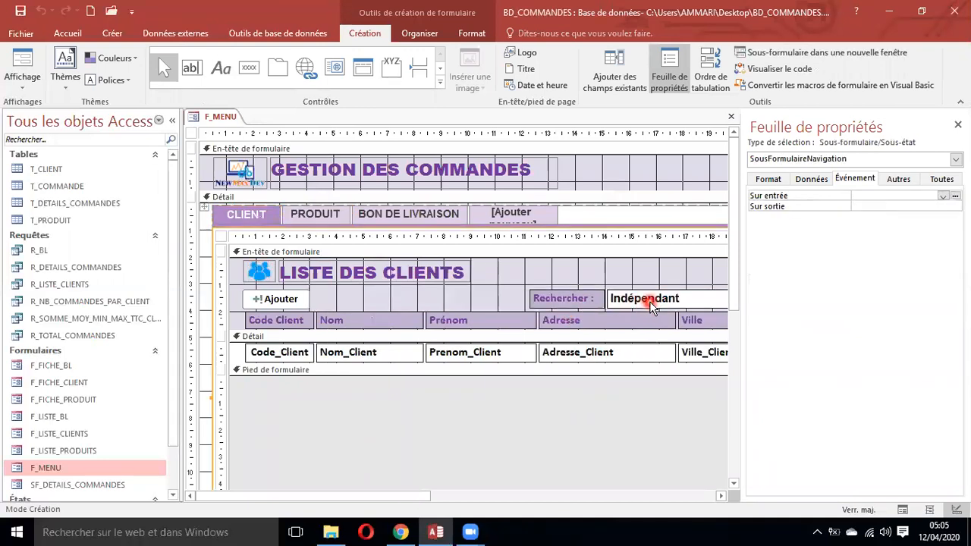
click(649, 301)
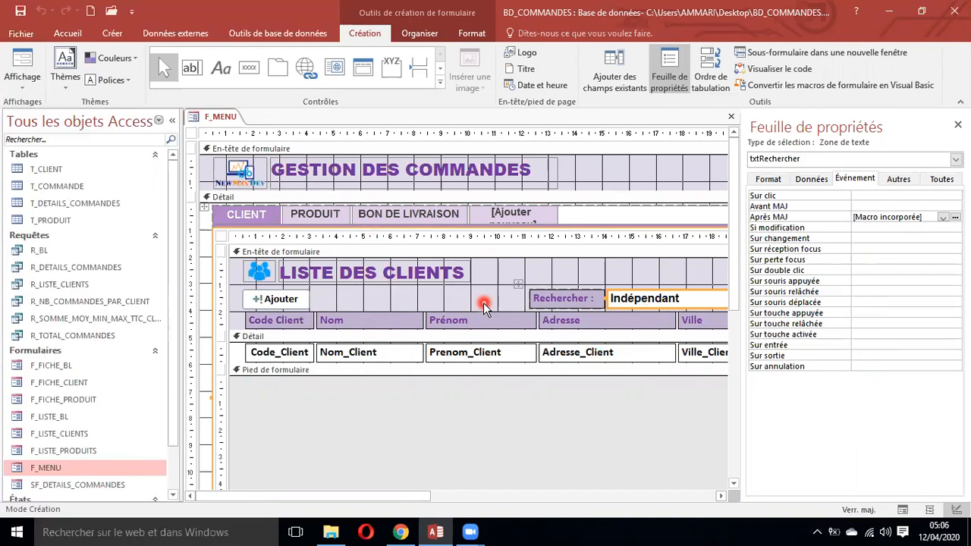
Step: Switch the menu to Layout view and select the client list's Formulaire object for property editing
click(931, 510)
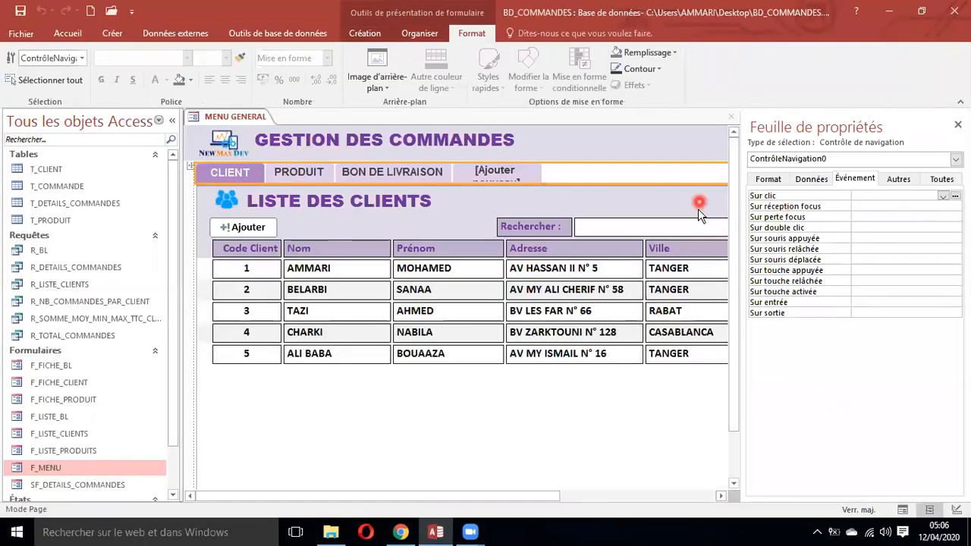
click(643, 228)
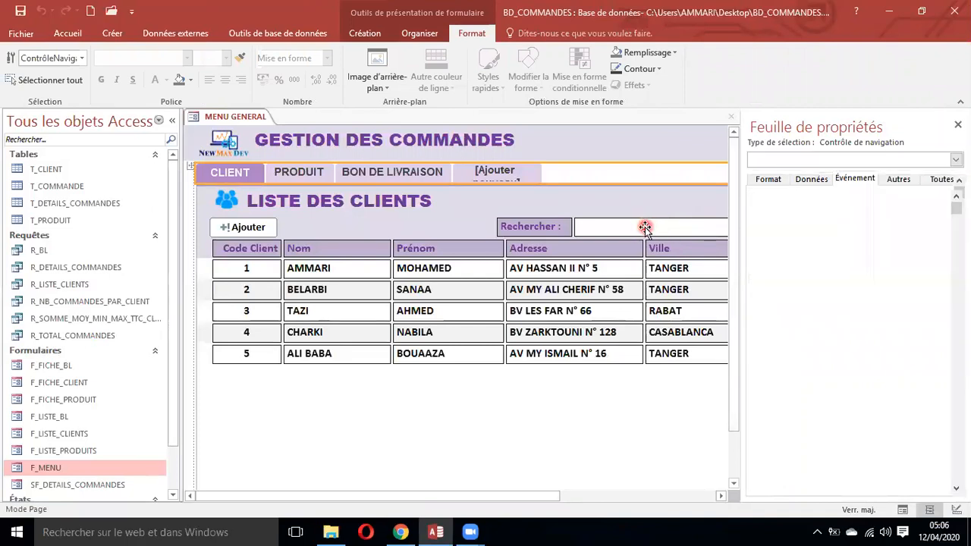
click(820, 161)
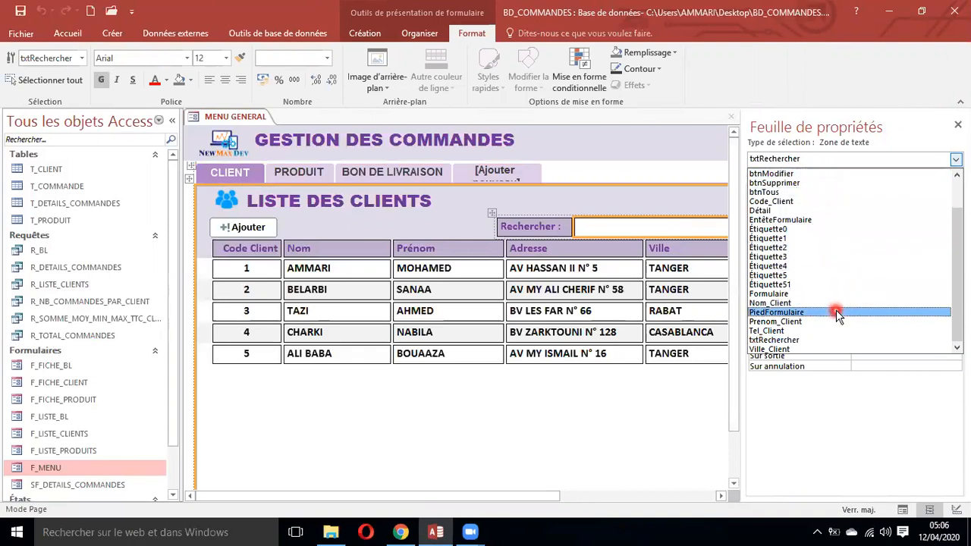
scroll(838, 316, up, 1)
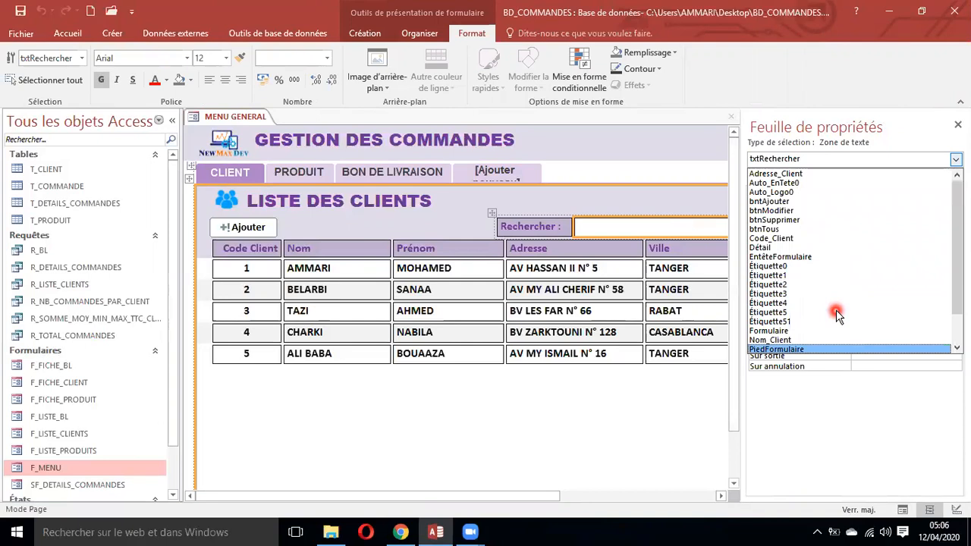
scroll(838, 316, down, 1)
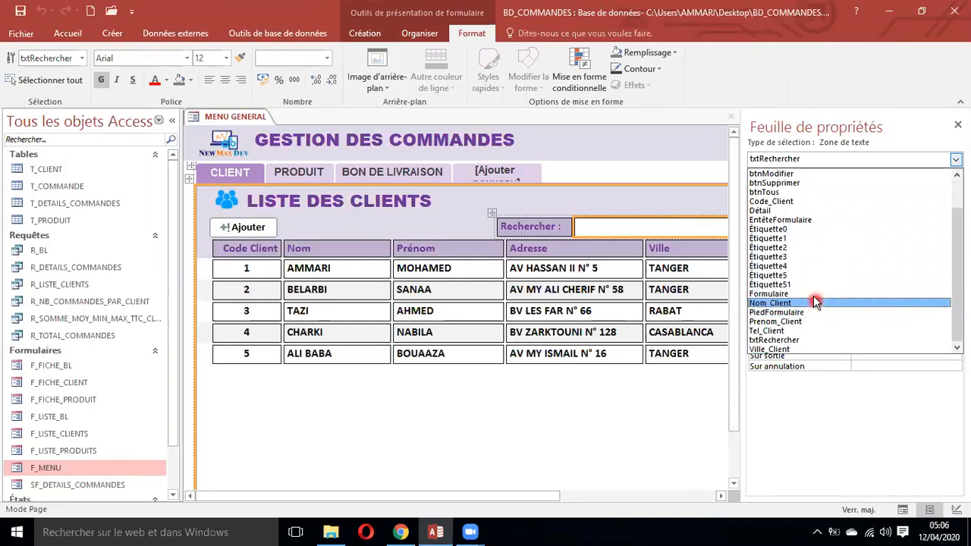
click(814, 294)
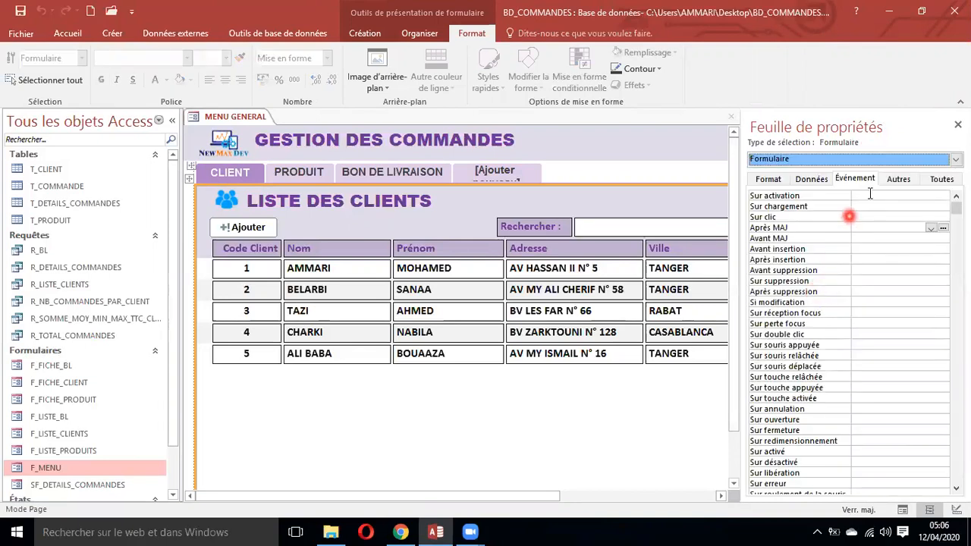
Step: Set the client list form's Source property to the R_LISTE_CLIENTS query
click(811, 180)
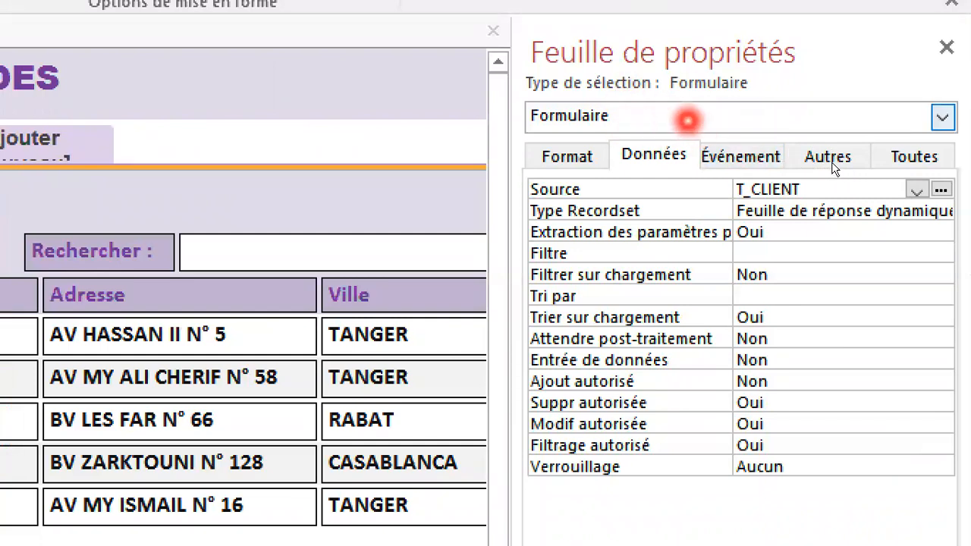
click(653, 114)
click(663, 113)
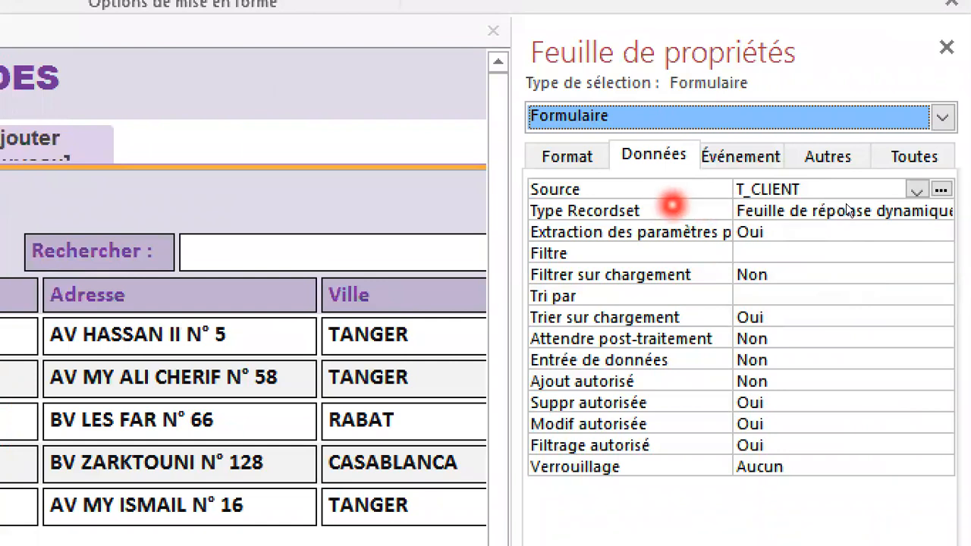
click(915, 156)
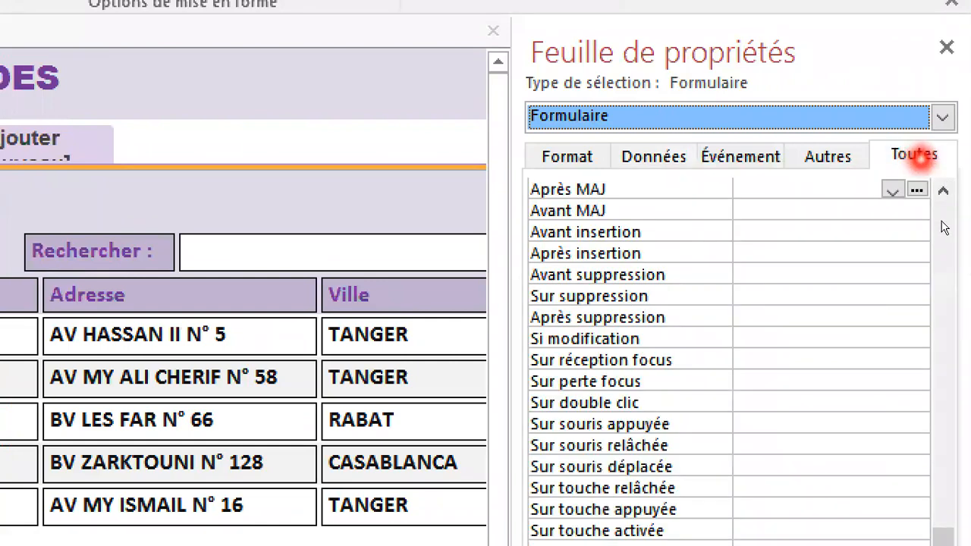
scroll(910, 290, up, 3)
scroll(909, 289, up, 10)
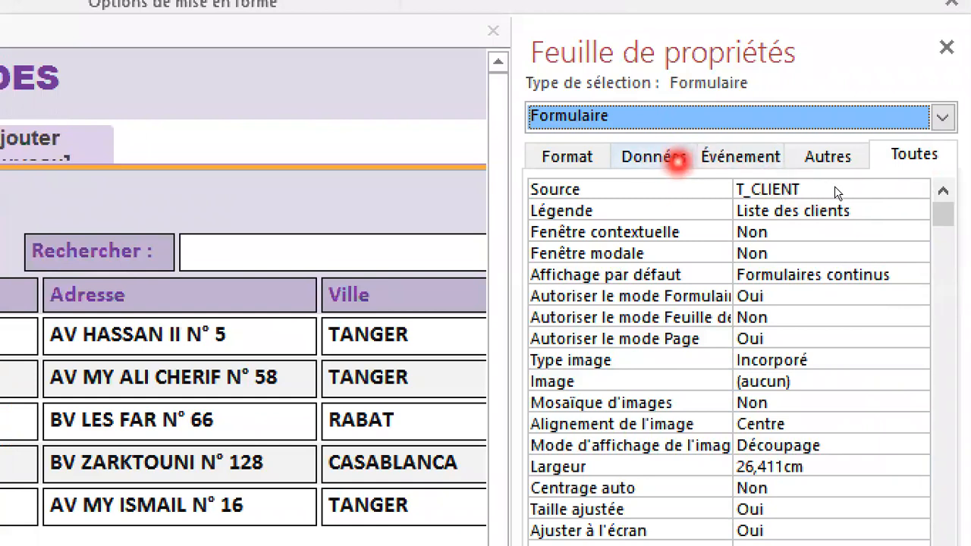
click(649, 156)
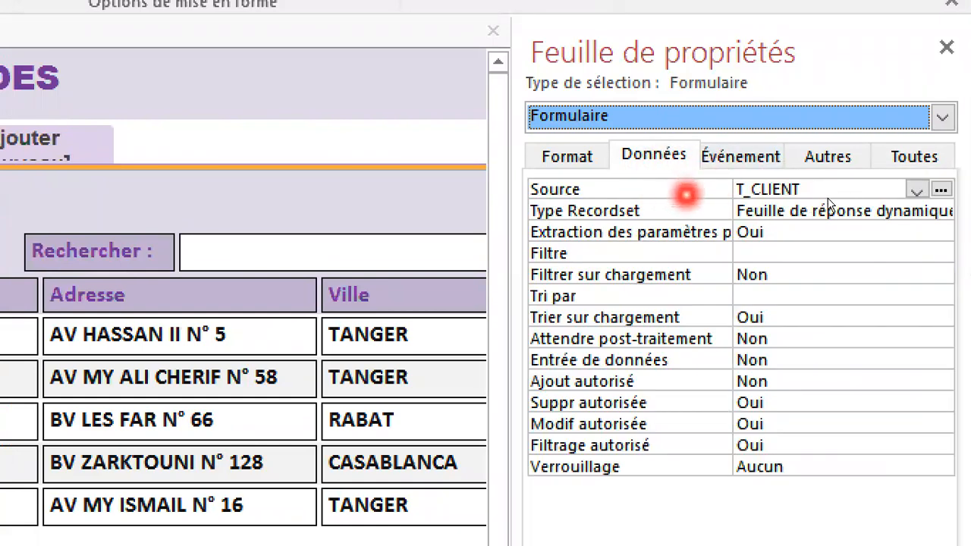
click(687, 195)
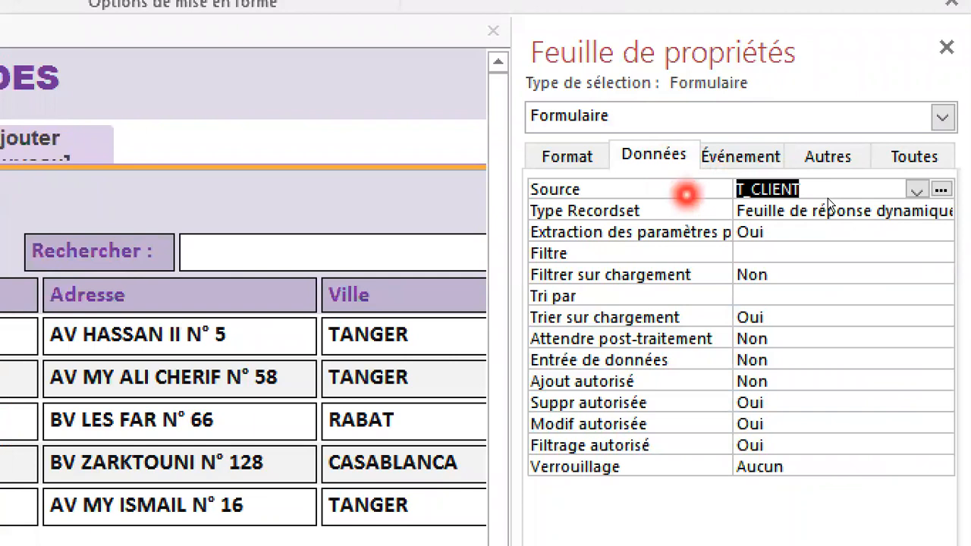
click(916, 190)
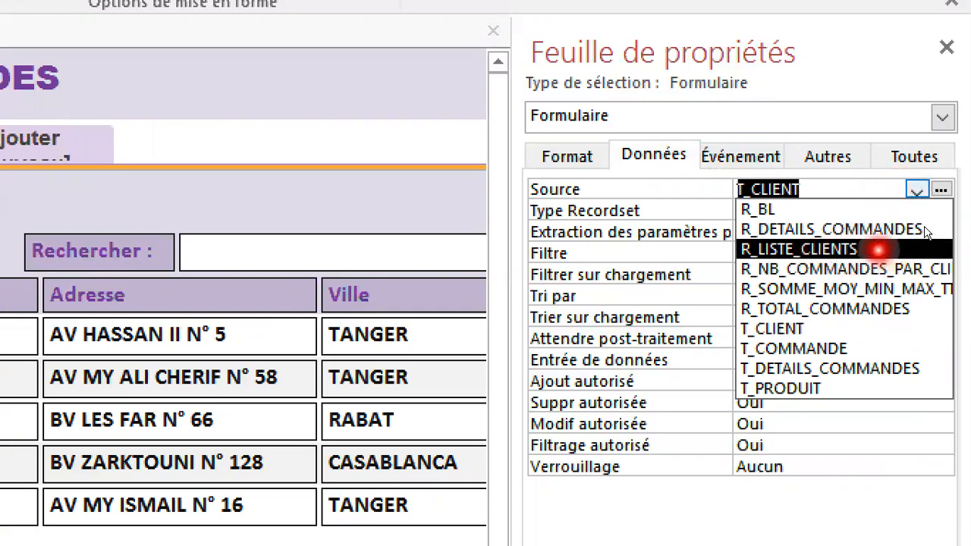
click(878, 249)
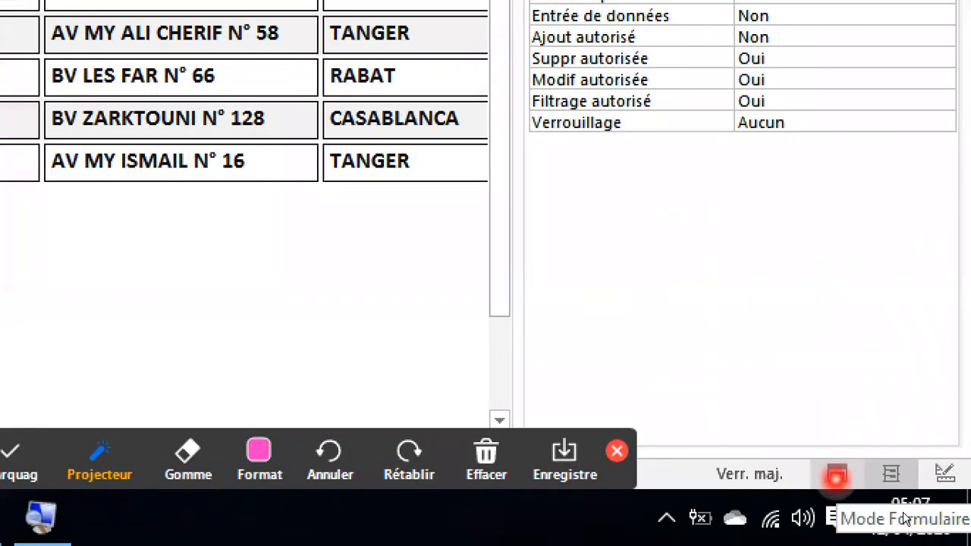
Step: Return to Form view and filter the client list by a client's last name in the Rechercher box
click(837, 476)
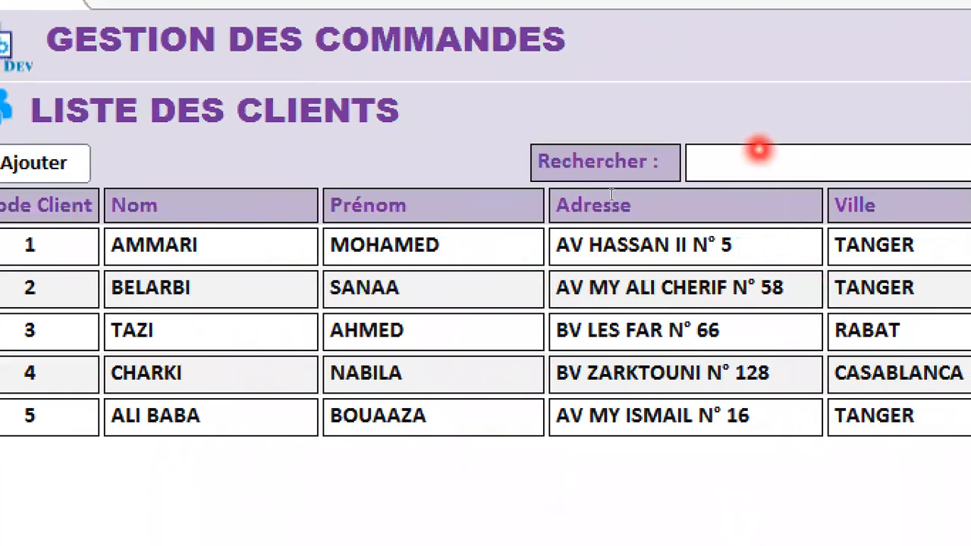
click(628, 409)
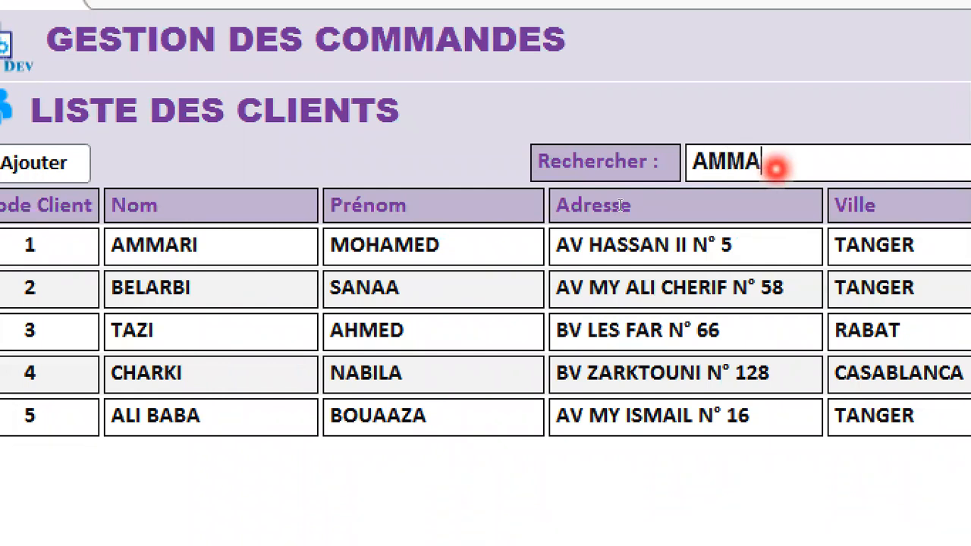
text(AMMARI)
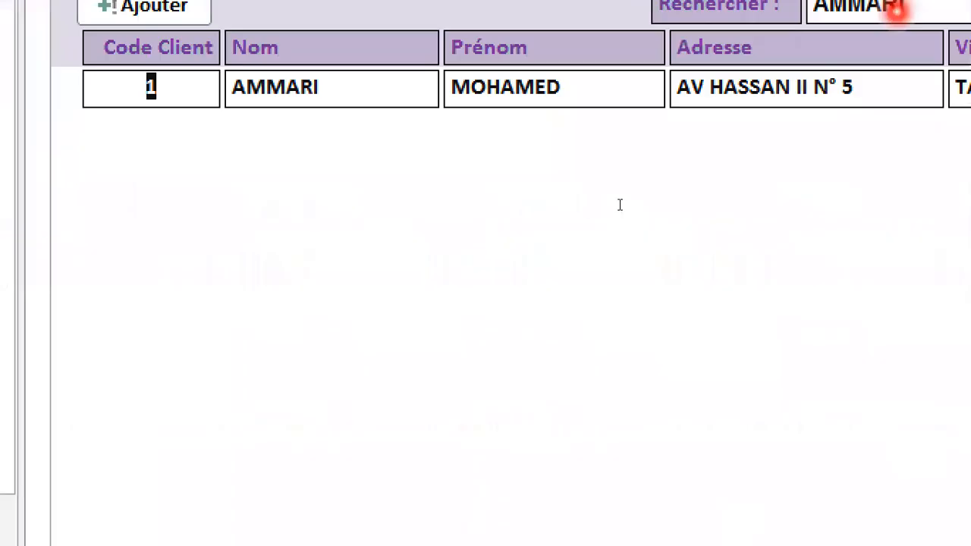